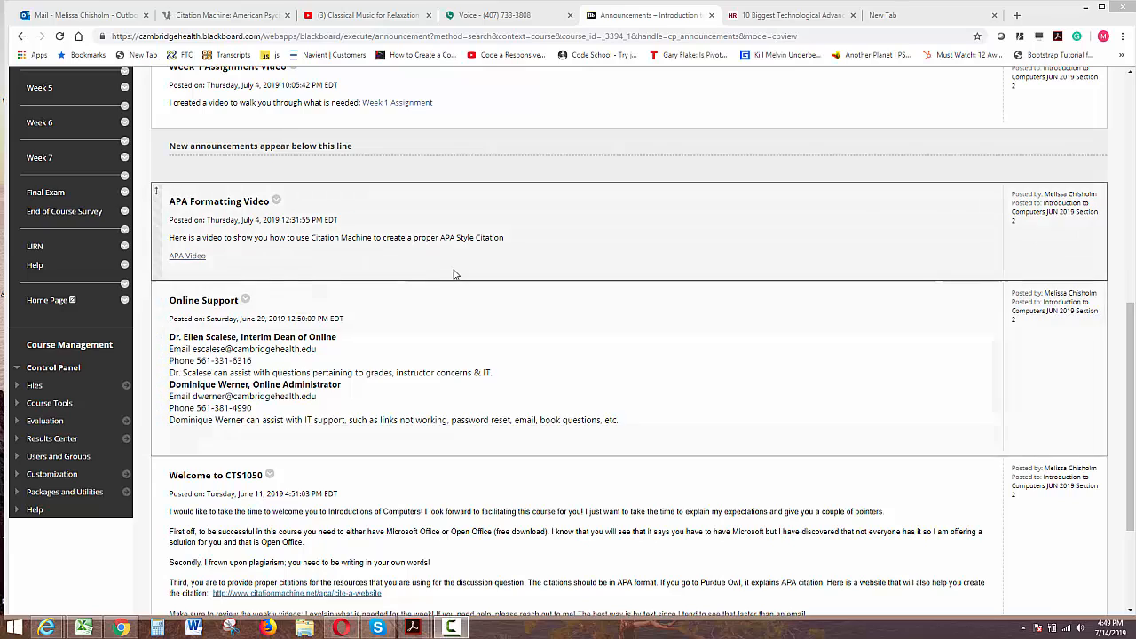
# - Open the course's Week 2 page and review the Technology Growth discussion requirements
pyautogui.scroll(2, 186, 232)
pyautogui.click(35, 167)
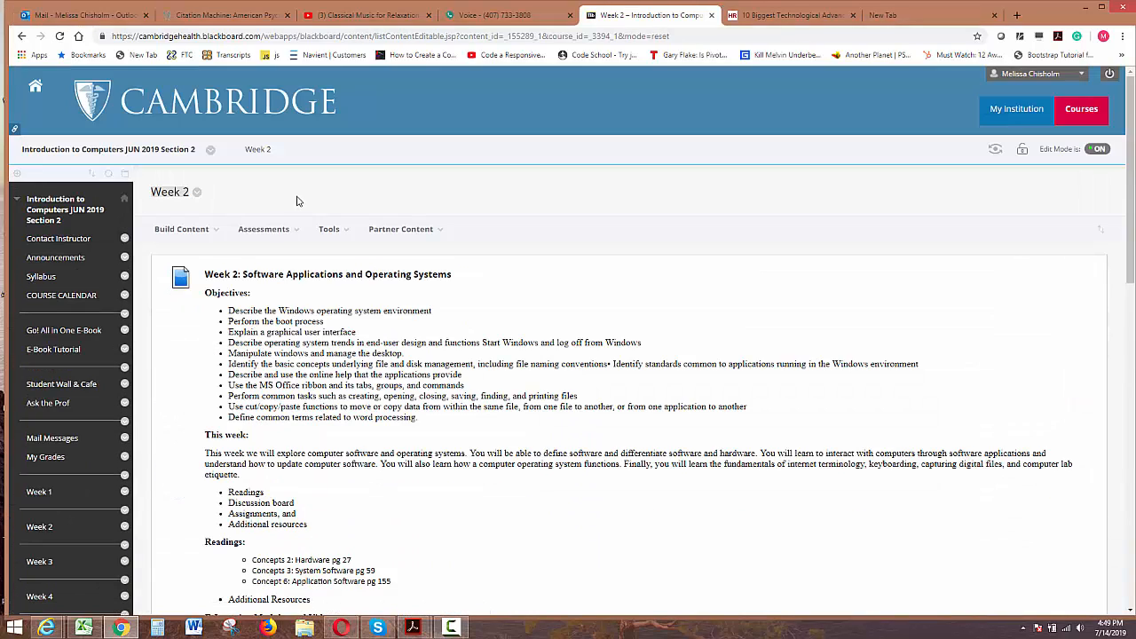
pyautogui.scroll(-6, 315, 240)
pyautogui.scroll(-2, 315, 240)
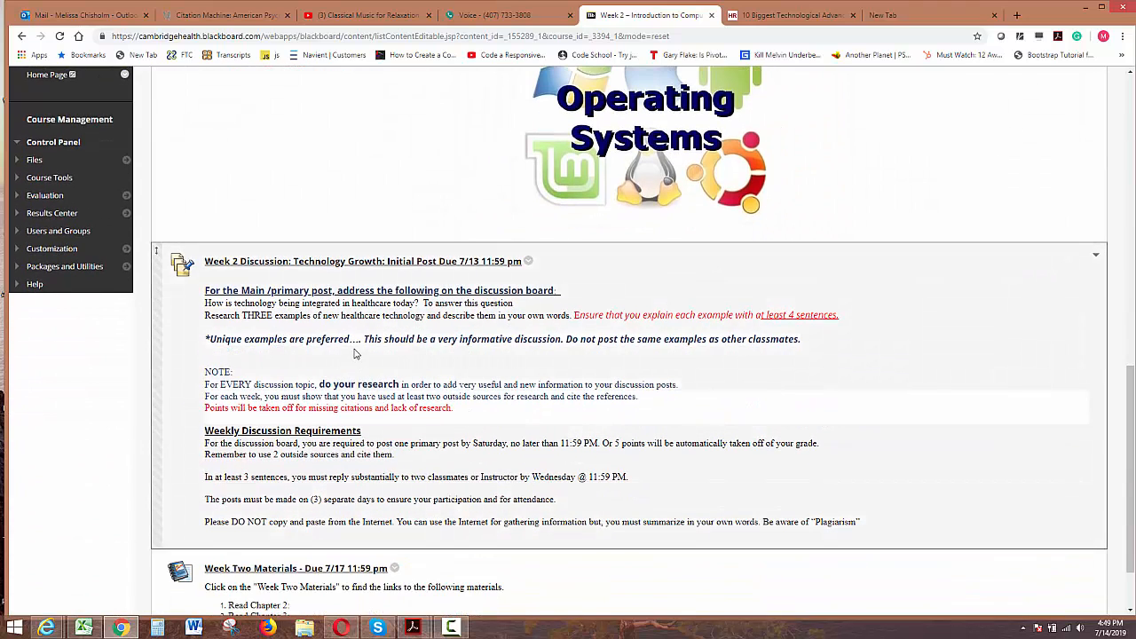
pyautogui.scroll(10, 380, 342)
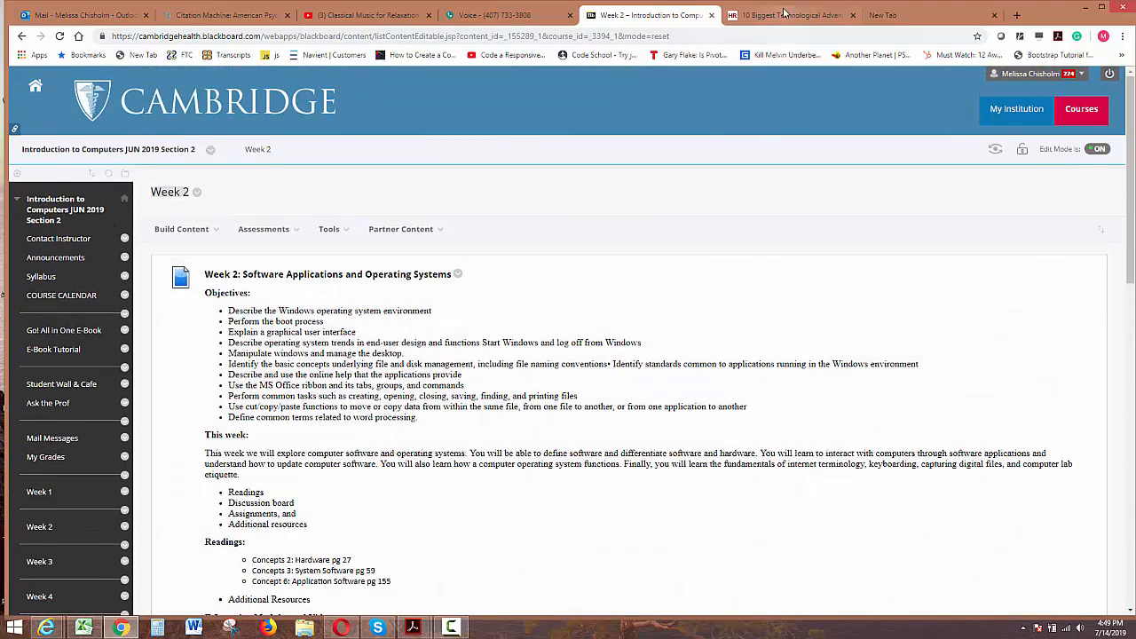
# - Switch to the empty browser tab and open google.com
pyautogui.click(883, 16)
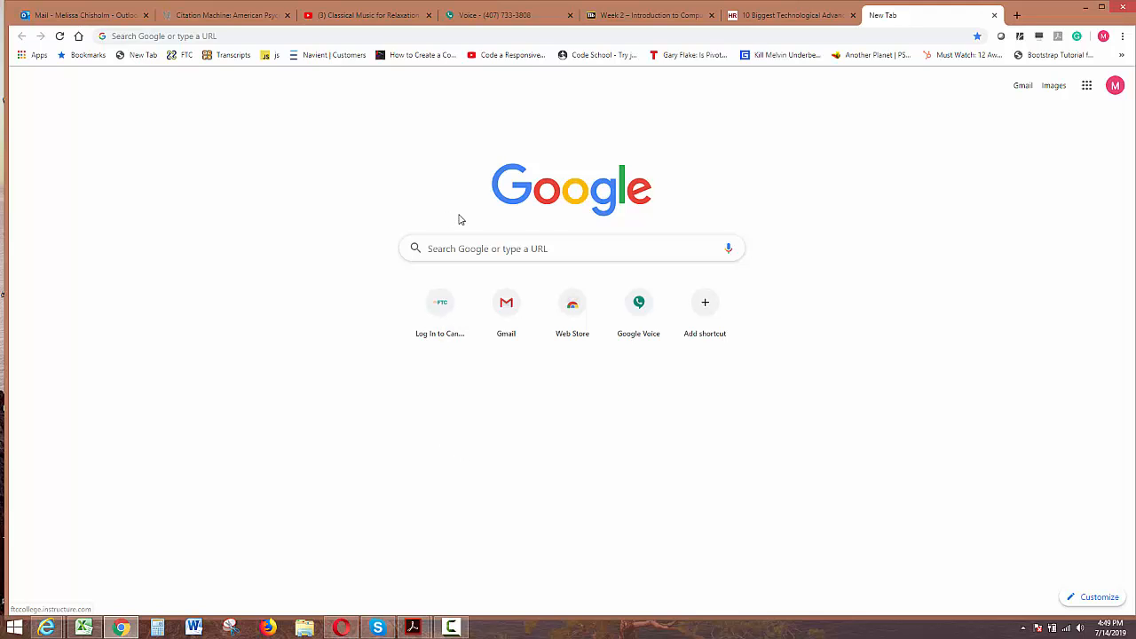
pyautogui.click(228, 38)
pyautogui.write('goog')
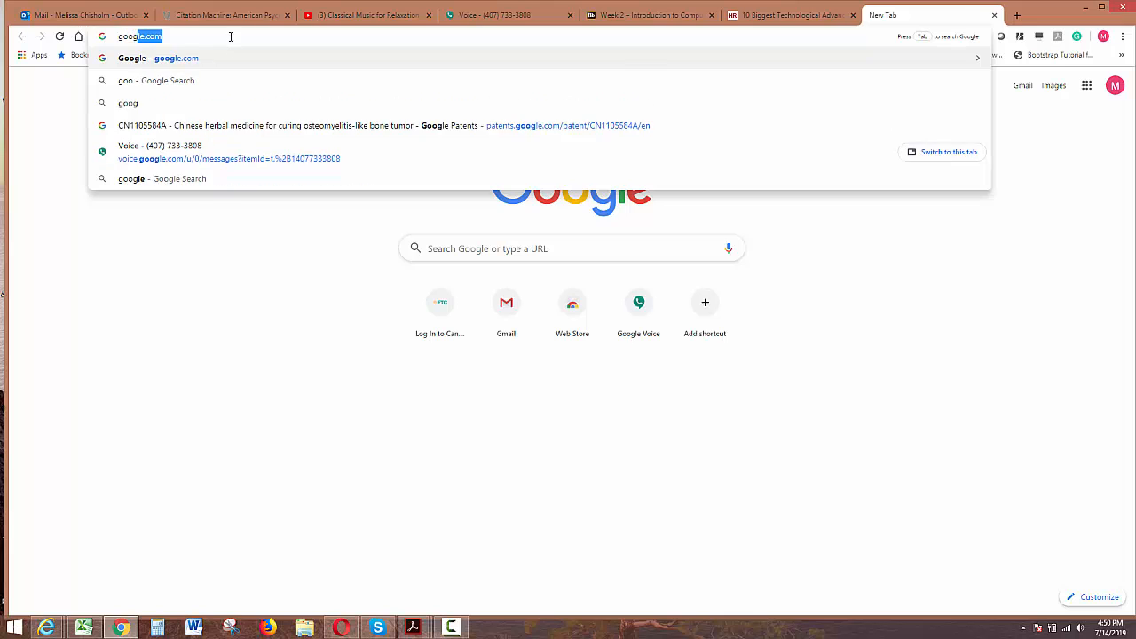
pyautogui.write('le.com')
pyautogui.press('Return')
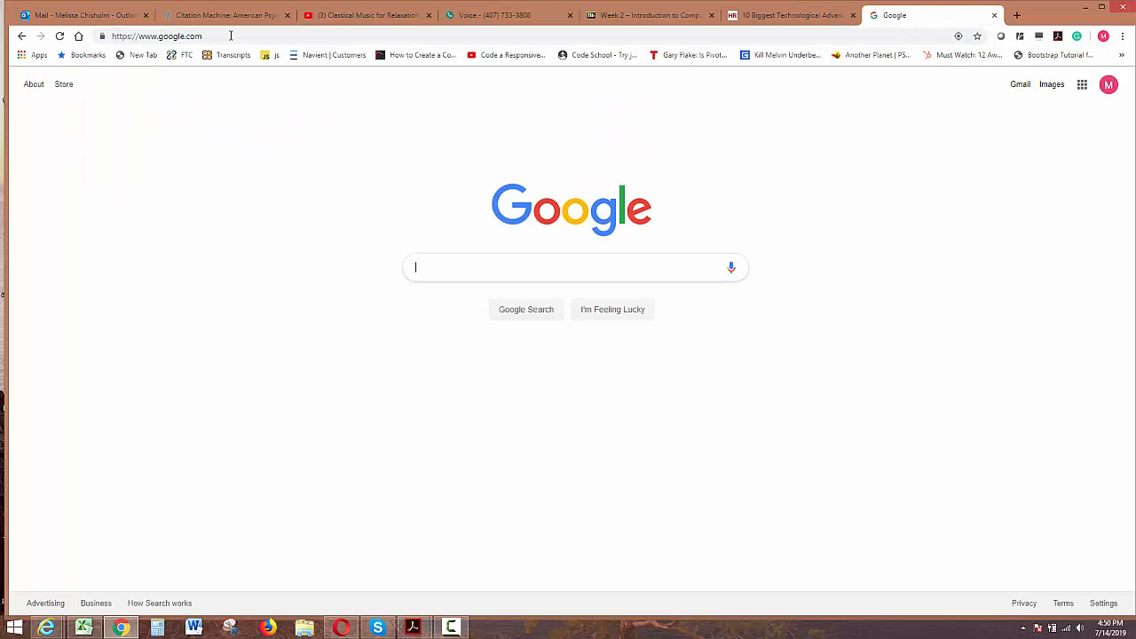
# - Search Google for "medical advancements with technology" using the suggested query
pyautogui.write('t')
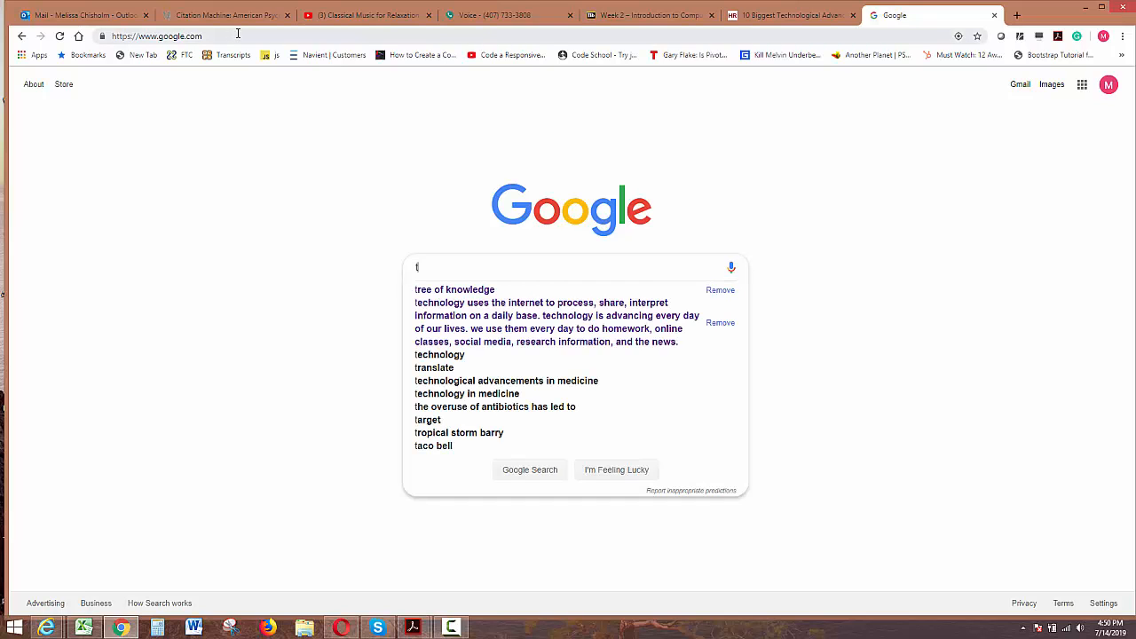
pyautogui.press('BackSpace')
pyautogui.write('media')
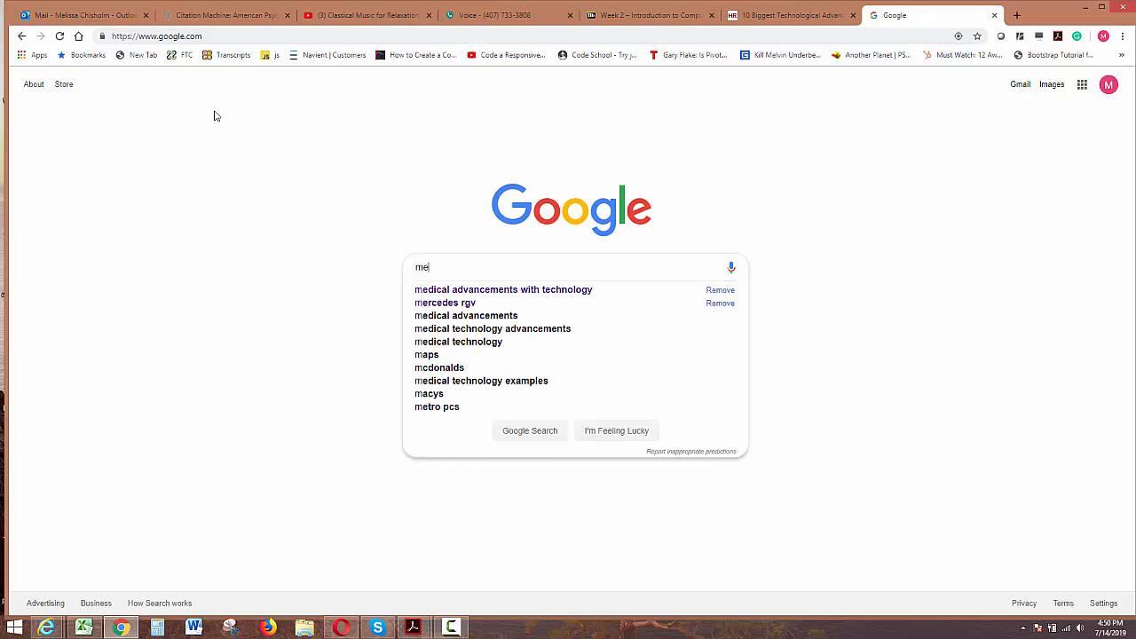
pyautogui.press('BackSpace')
pyautogui.press('BackSpace')
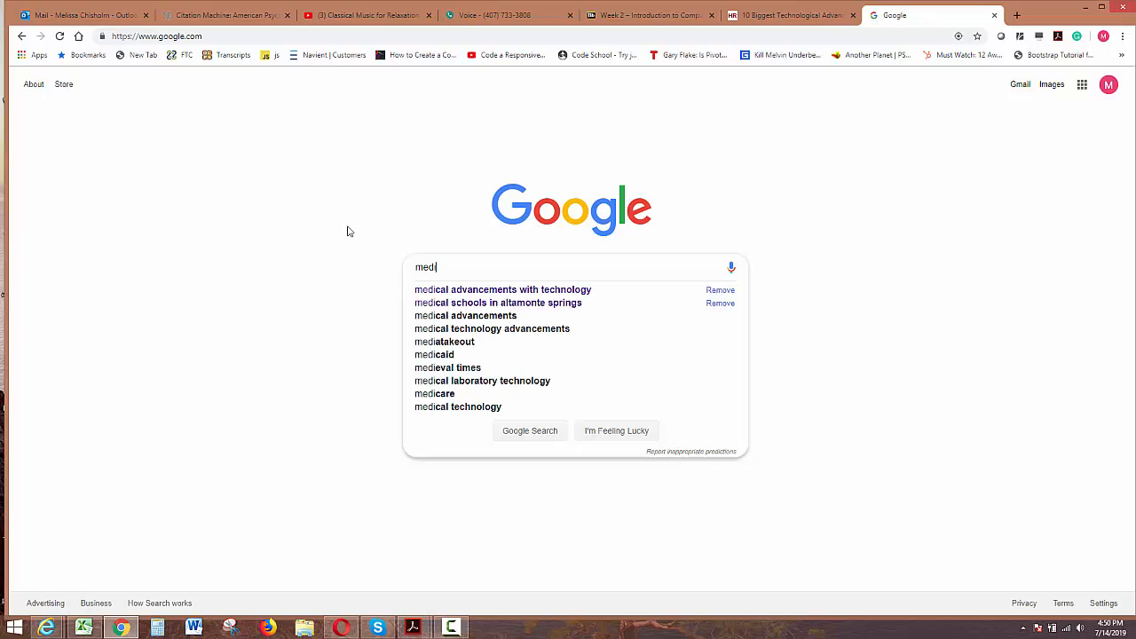
pyautogui.click(439, 289)
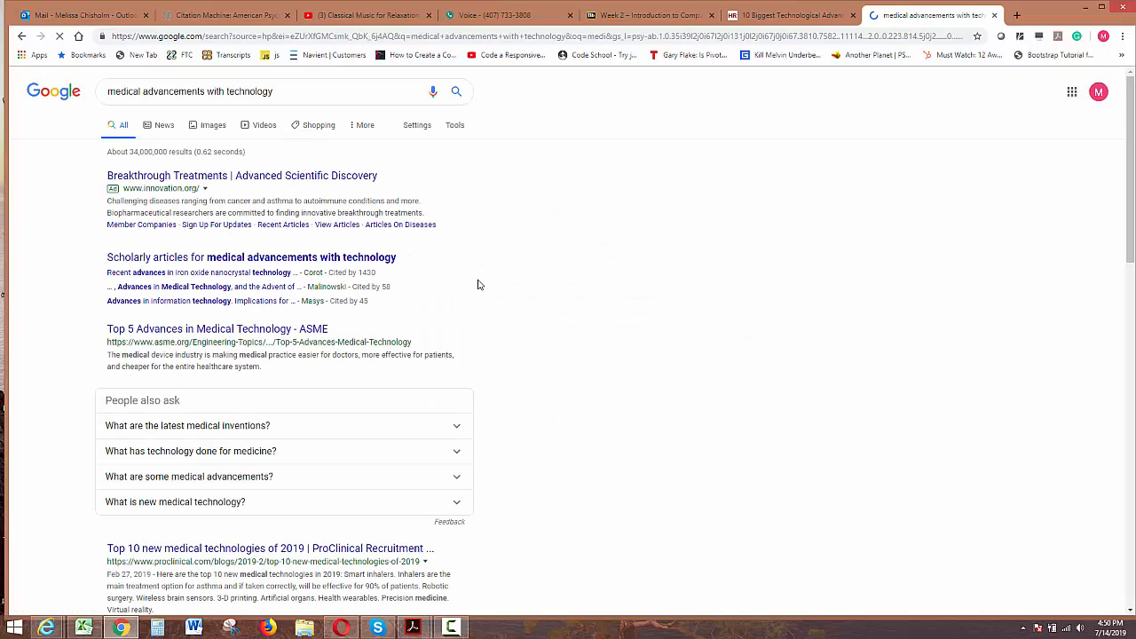
# - Look through the search results and open ProClinical's "Top 10 new medical technologies of 2019" article
pyautogui.scroll(-1, 275, 194)
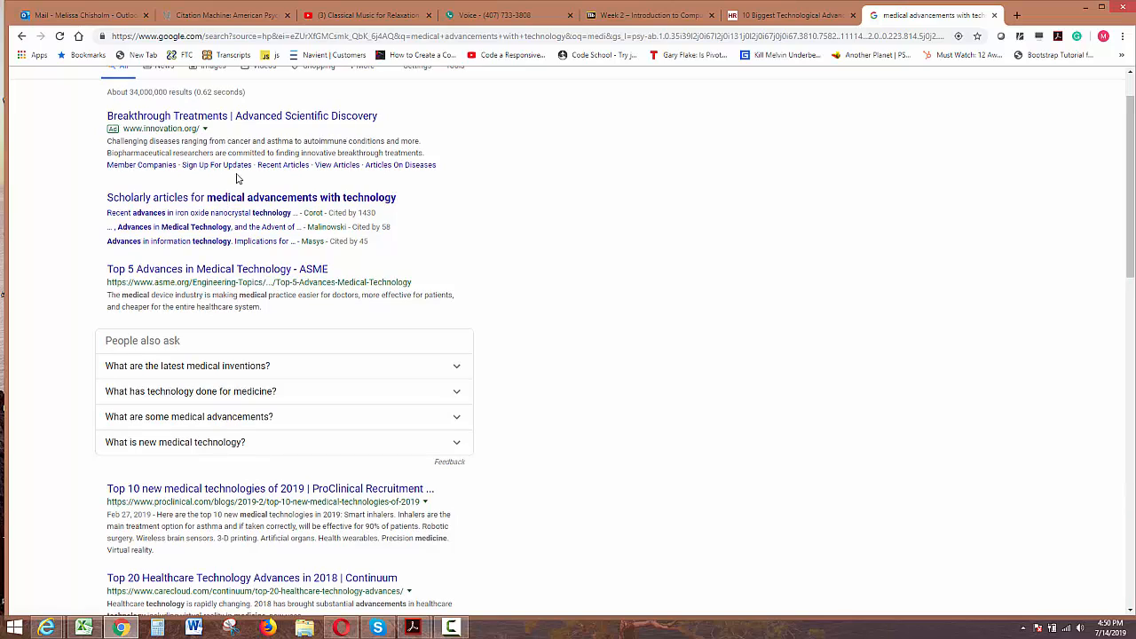
pyautogui.scroll(-1, 221, 203)
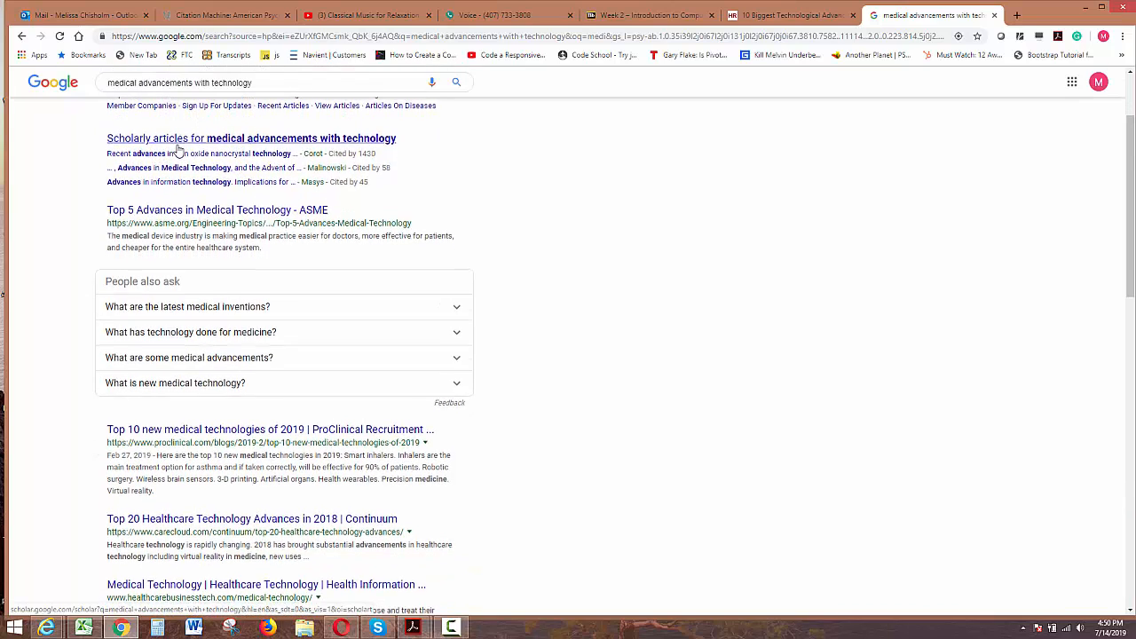
pyautogui.scroll(-3, 171, 149)
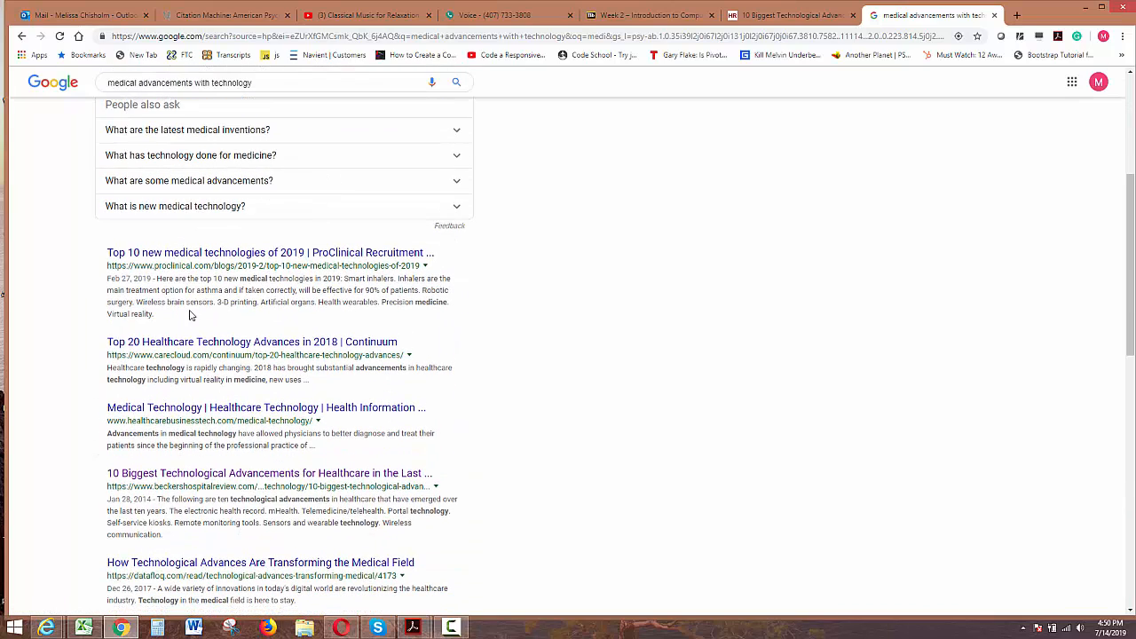
pyautogui.scroll(-1, 186, 309)
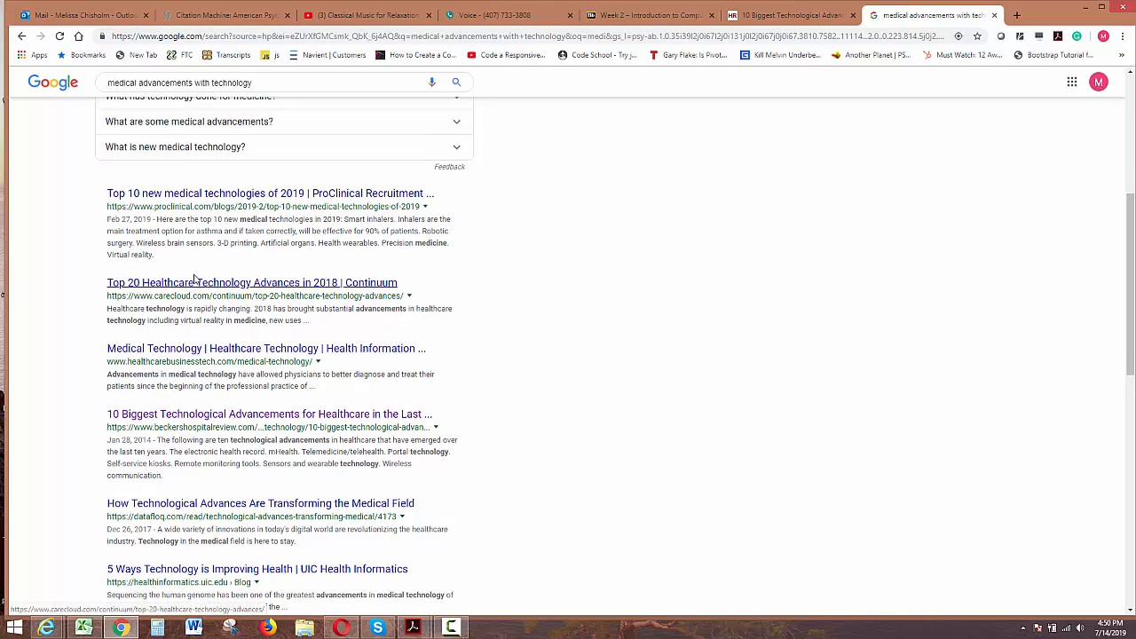
pyautogui.click(201, 195)
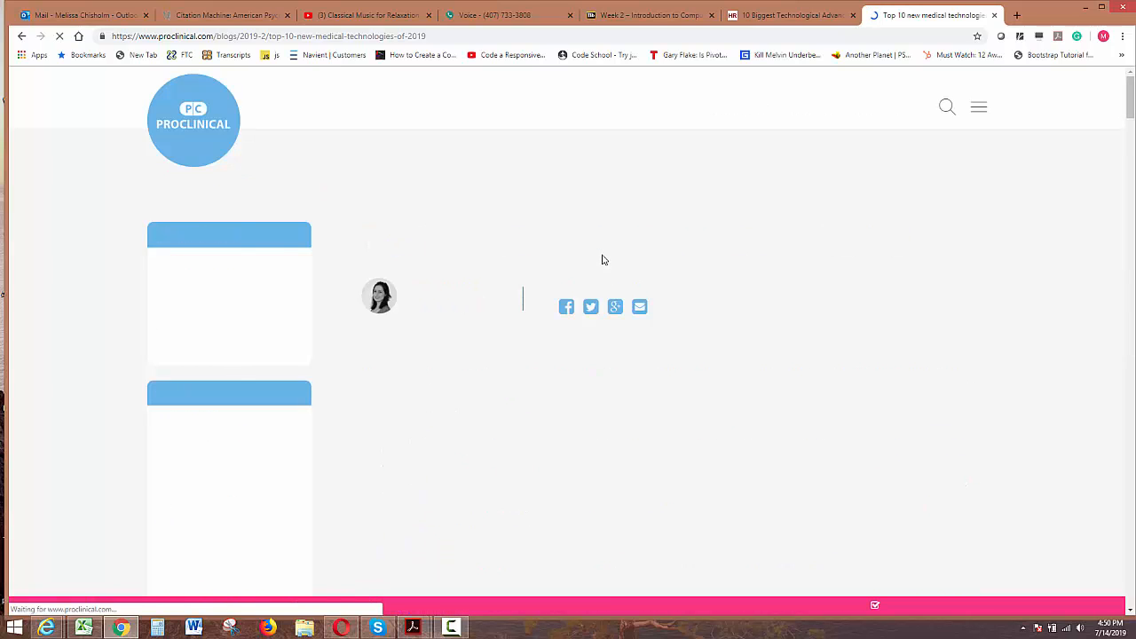
# - Skim the article's list of medical technologies and decline the website's cookie tracking
pyautogui.scroll(-2, 603, 258)
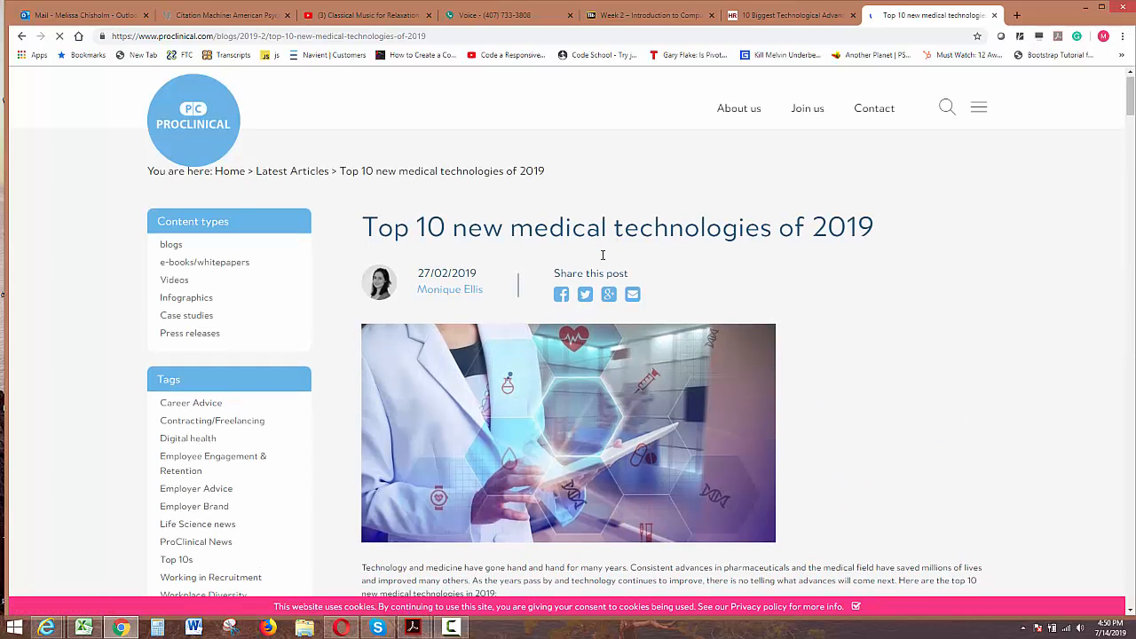
pyautogui.scroll(2, 605, 254)
pyautogui.scroll(-3, 605, 254)
pyautogui.scroll(-10, 603, 254)
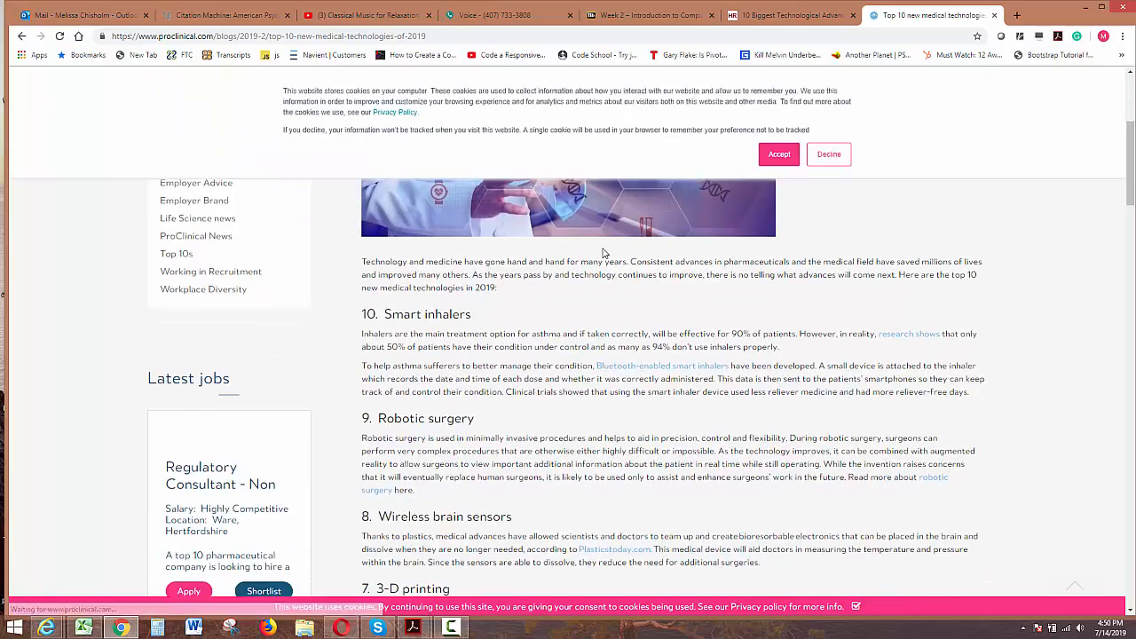
pyautogui.scroll(-5, 671, 363)
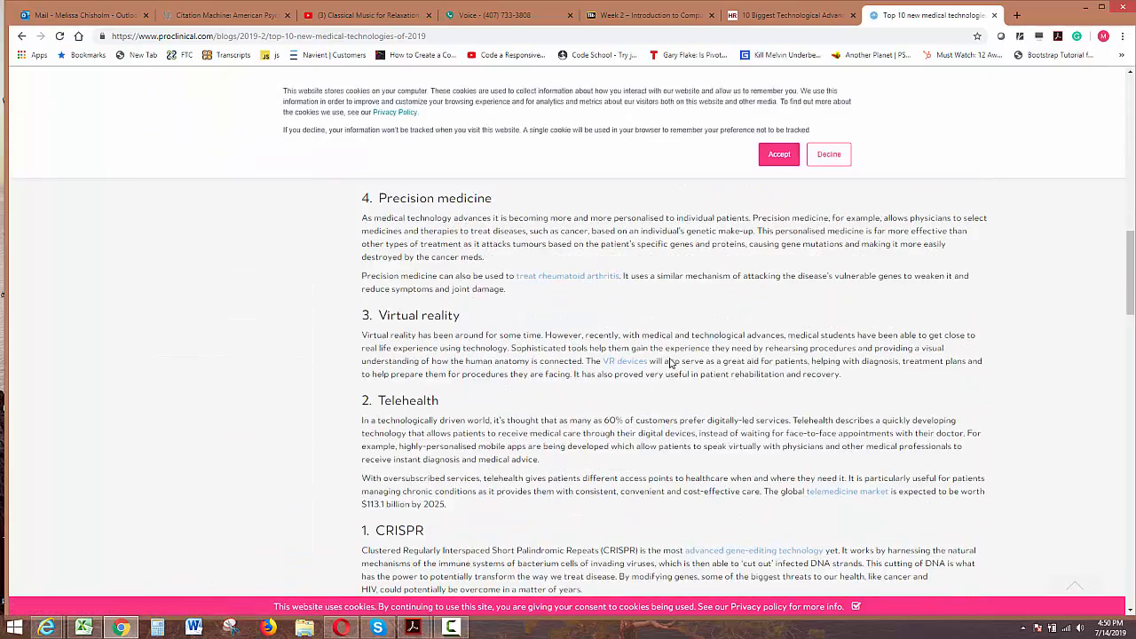
pyautogui.scroll(8, 671, 363)
pyautogui.scroll(15, 670, 363)
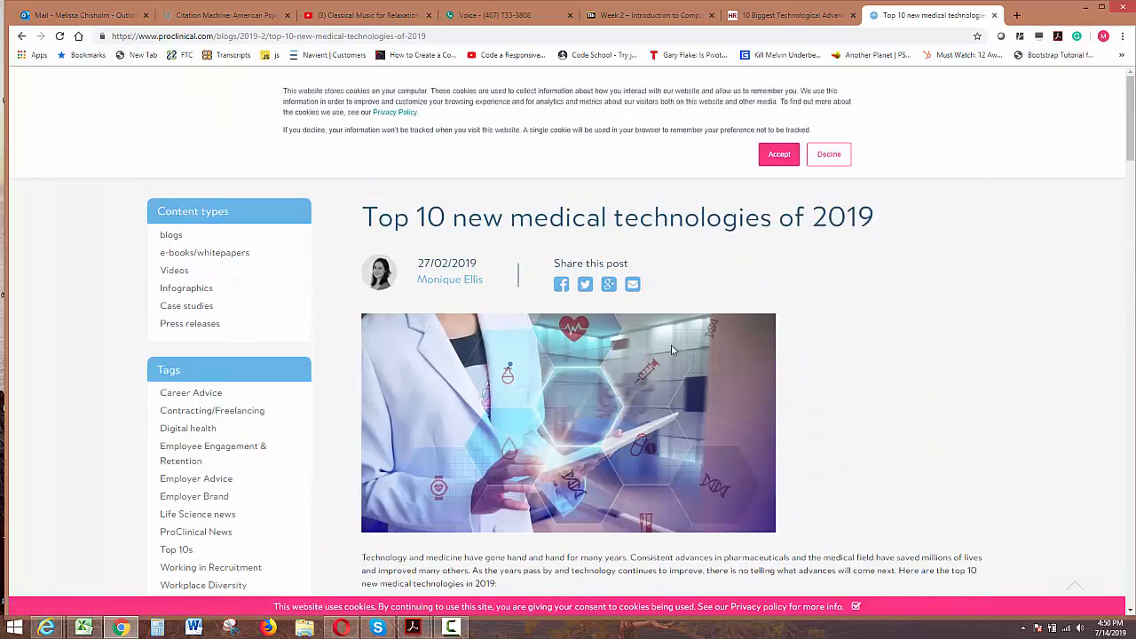
pyautogui.click(829, 155)
pyautogui.scroll(-1, 790, 292)
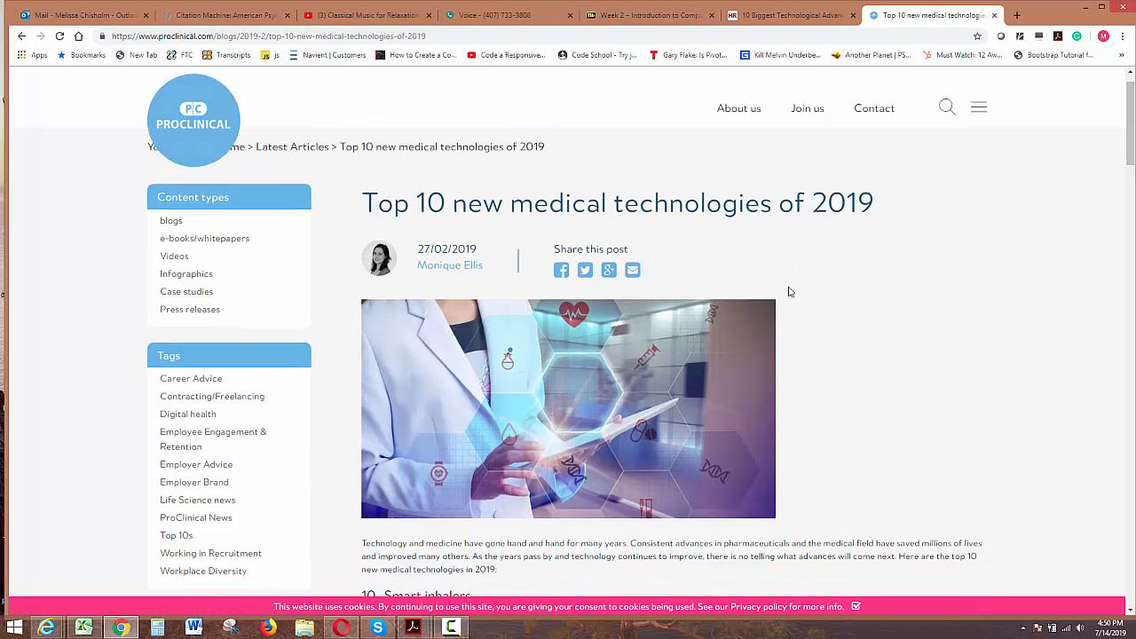
pyautogui.scroll(1, 790, 292)
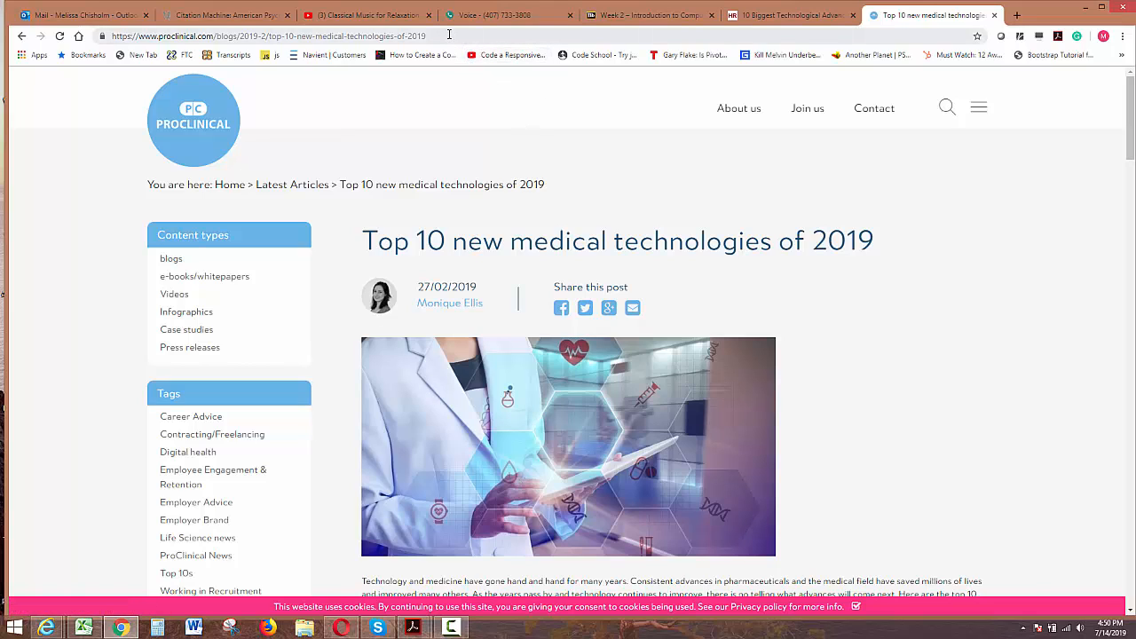
# - Copy the full web address of the ProClinical article
pyautogui.click(449, 34)
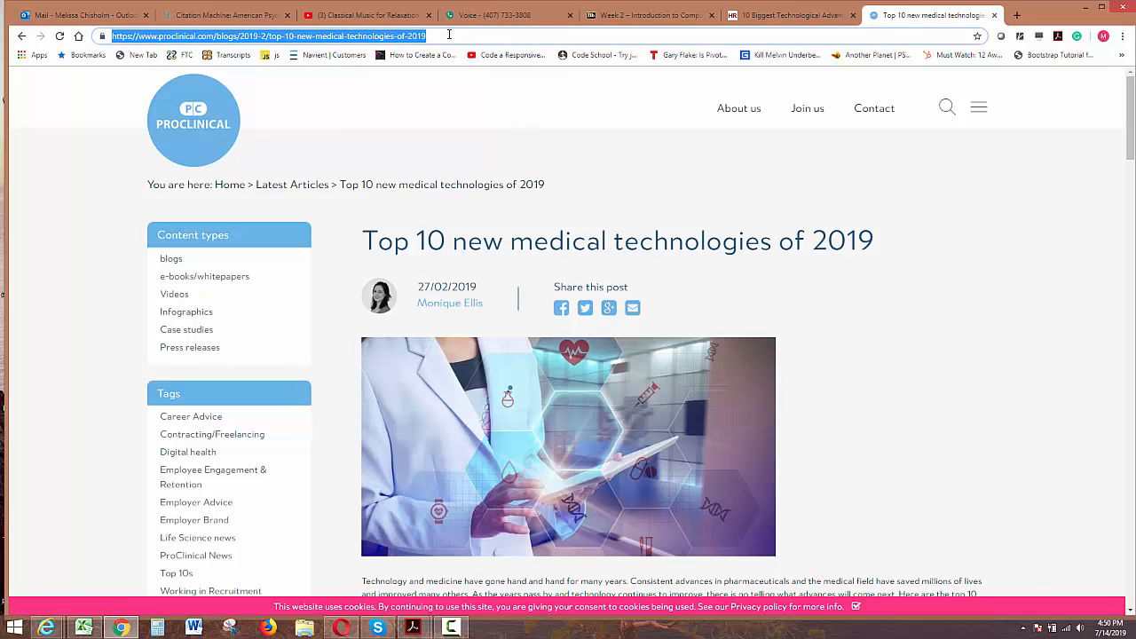
pyautogui.rightClick(403, 39)
pyautogui.click(432, 84)
# - Return to the course's announcements and open the Citation Machine link in the "Welcome to CTS1050" post
pyautogui.click(626, 15)
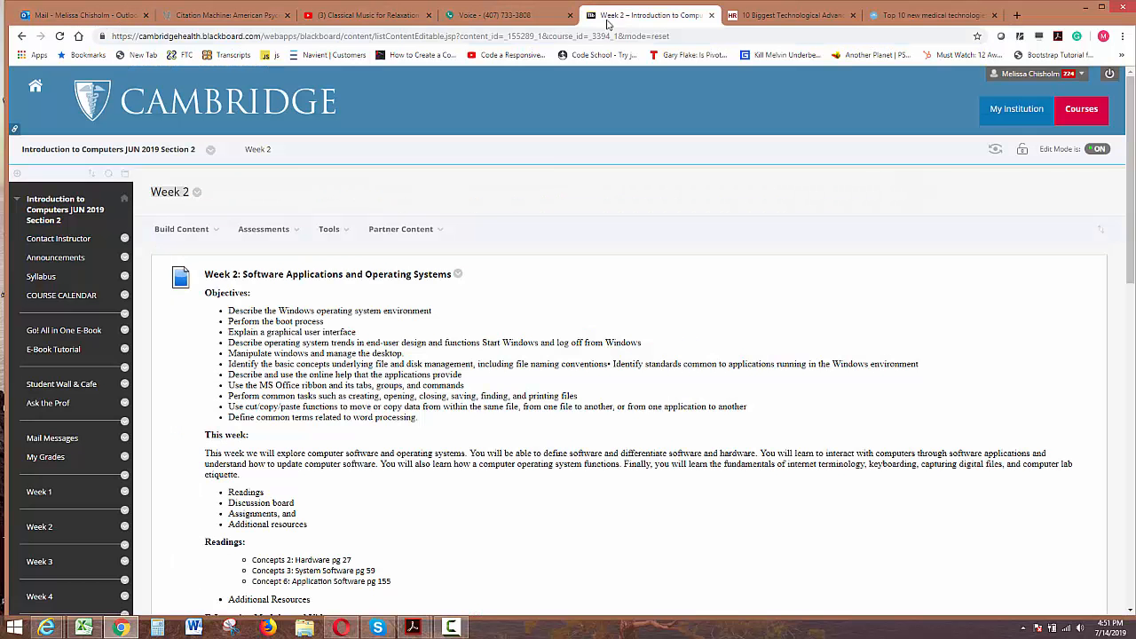
pyautogui.click(47, 259)
pyautogui.scroll(-10, 302, 374)
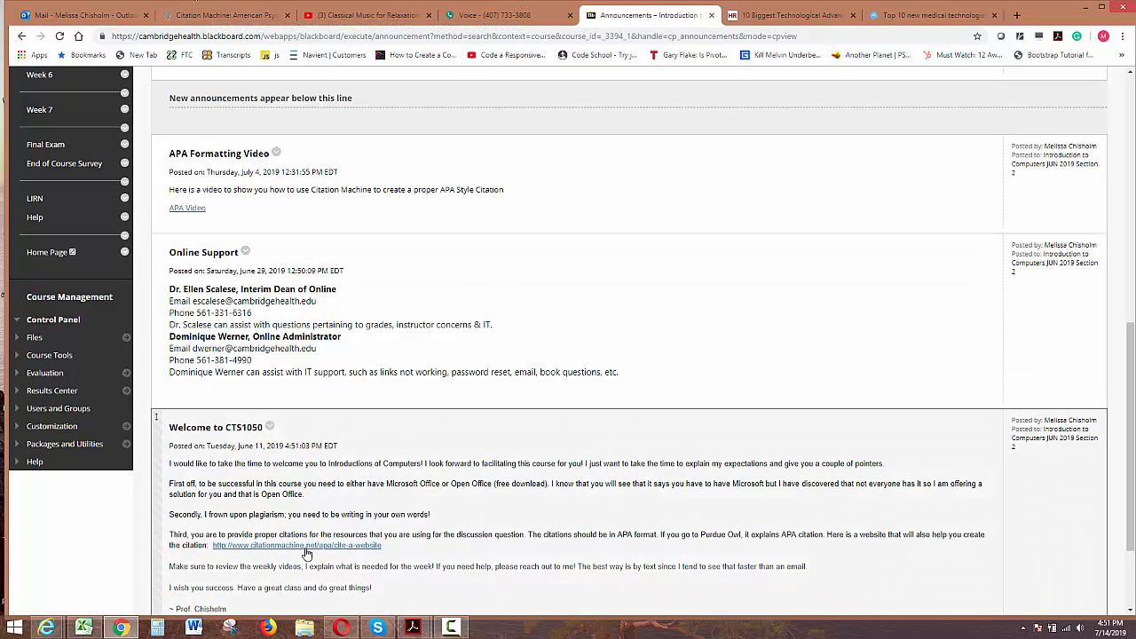
pyautogui.click(306, 547)
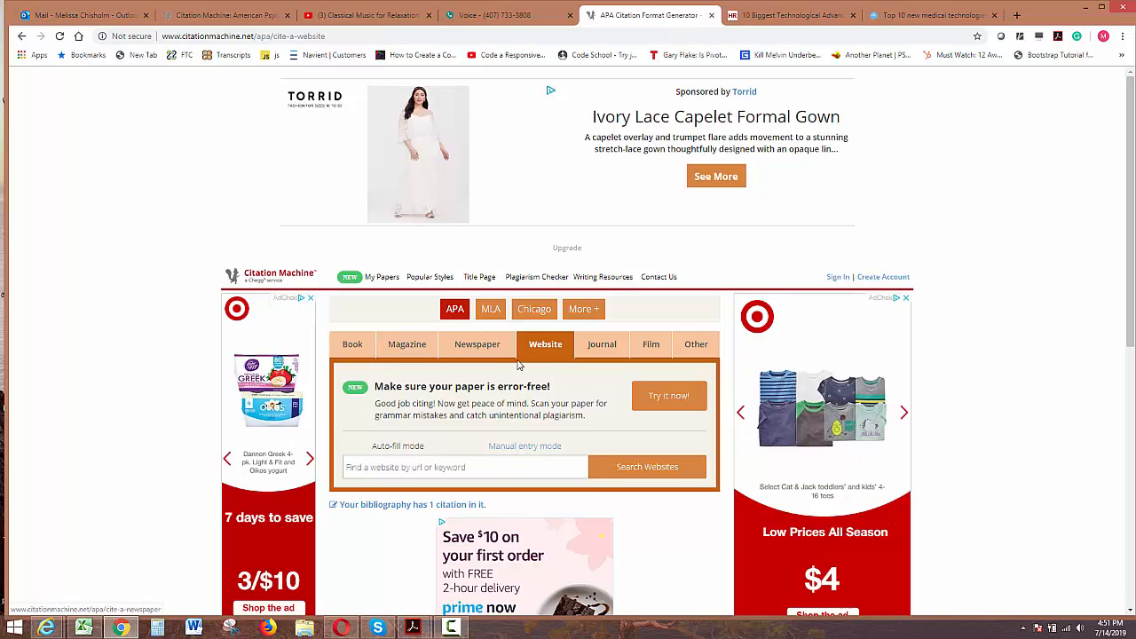
# - Paste the copied ProClinical article address into the APA website citation search and run it
pyautogui.scroll(-2, 544, 353)
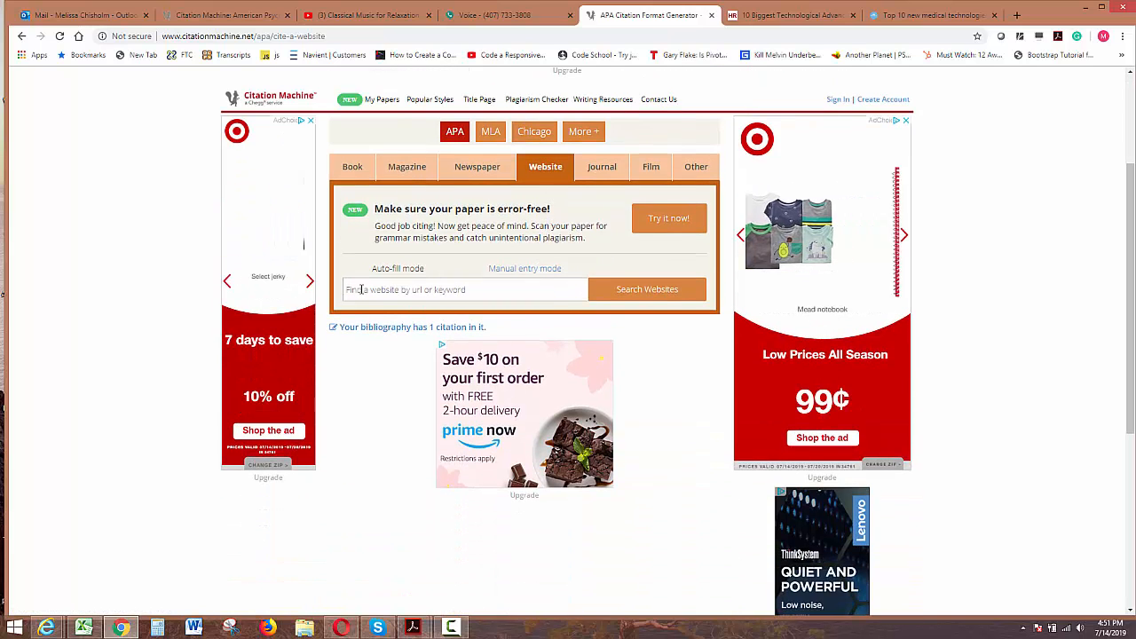
pyautogui.click(360, 288)
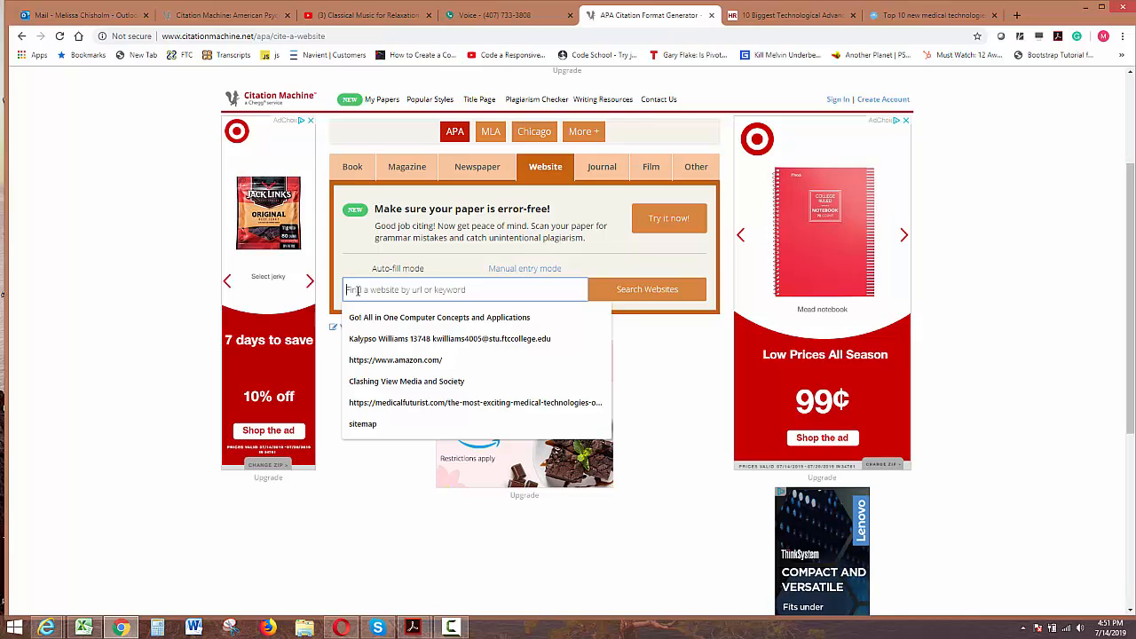
pyautogui.rightClick(354, 290)
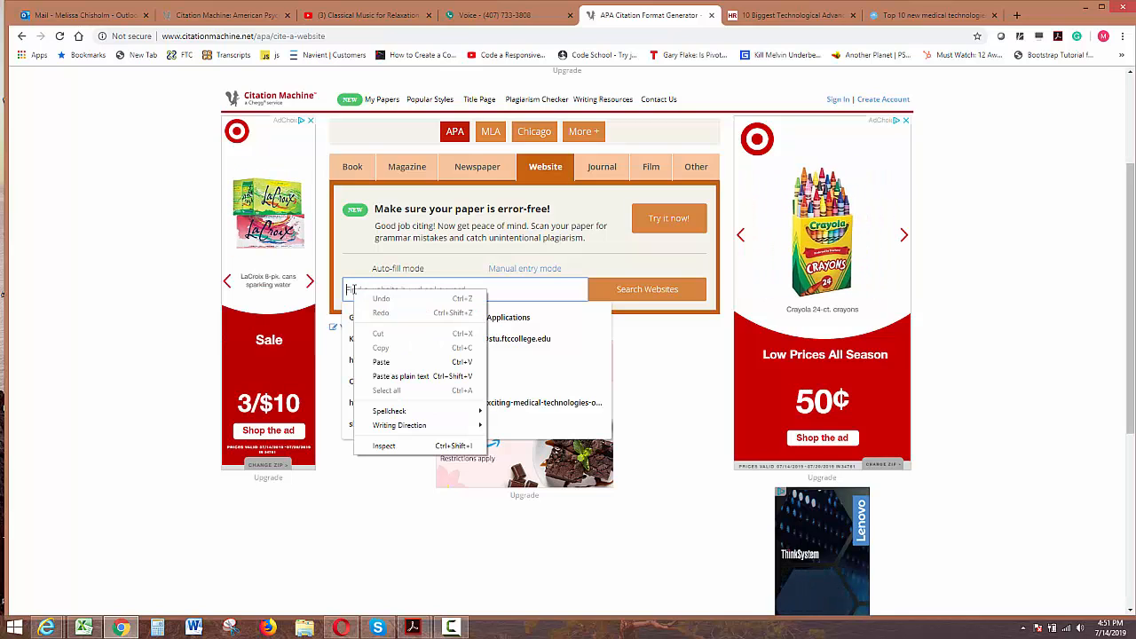
pyautogui.click(380, 361)
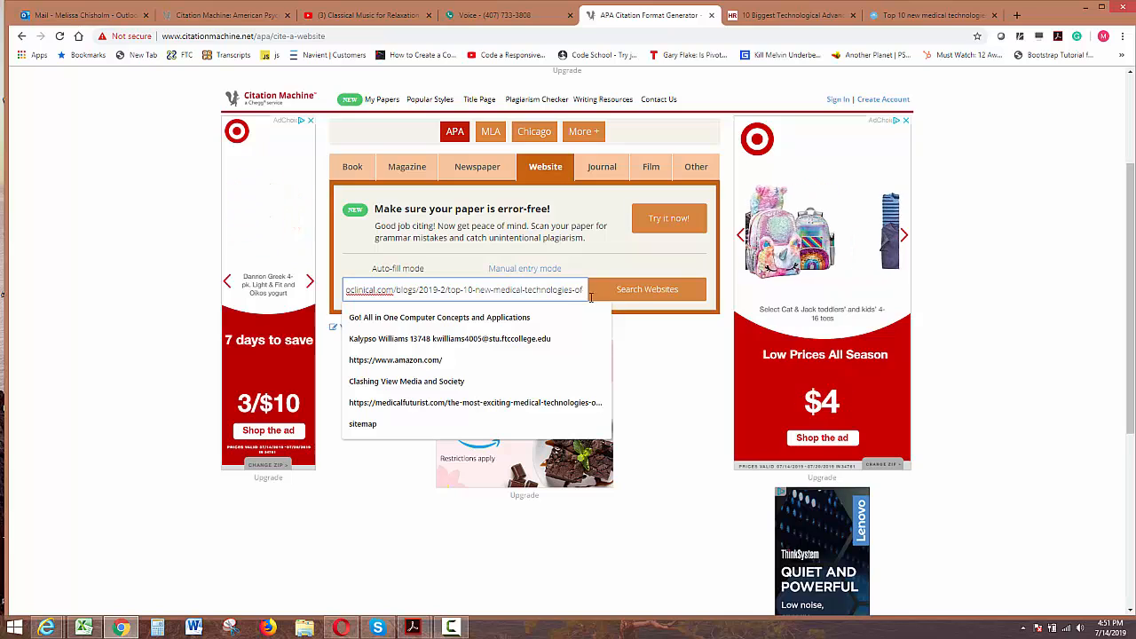
pyautogui.click(637, 293)
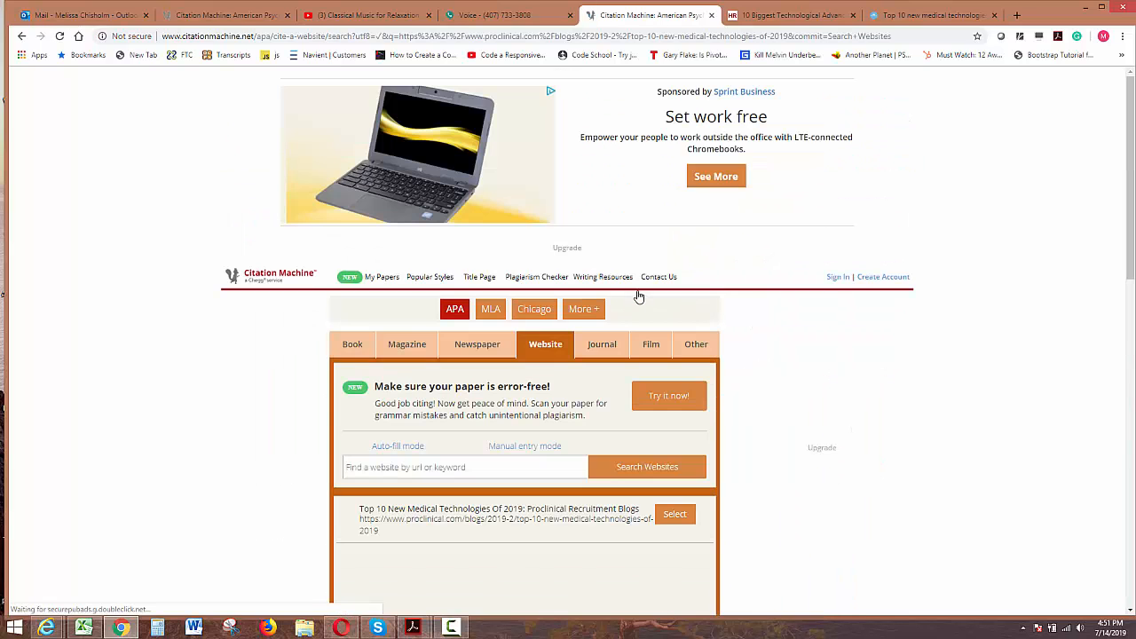
# - Select the "Top 10 New Medical Technologies Of 2019" search result as the source to cite
pyautogui.scroll(-2, 867, 279)
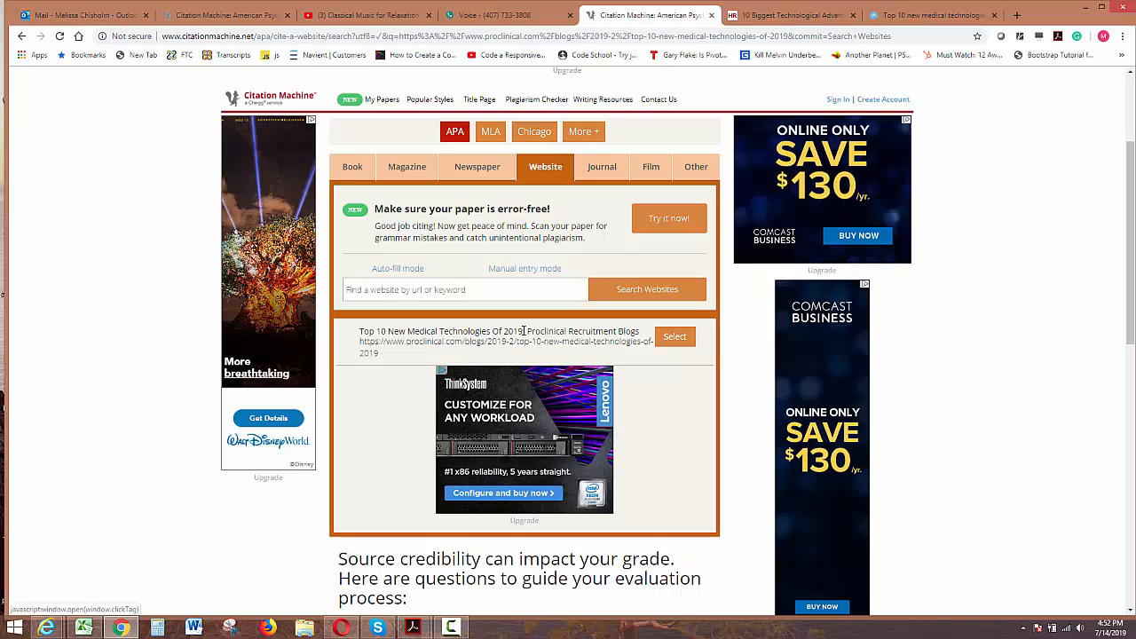
pyautogui.click(950, 16)
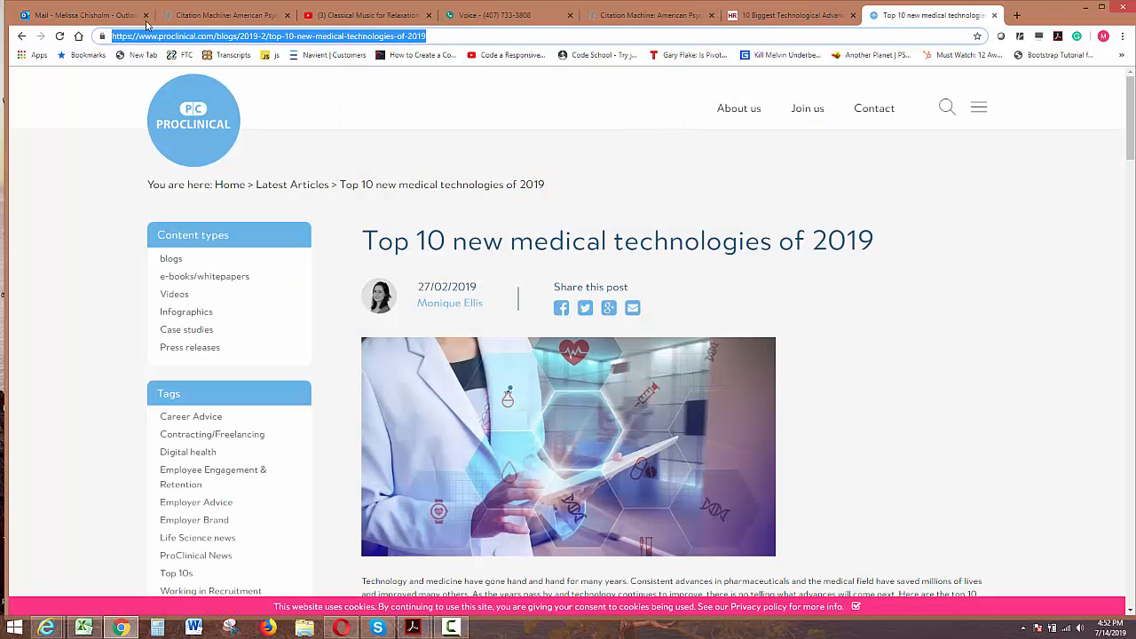
pyautogui.click(213, 15)
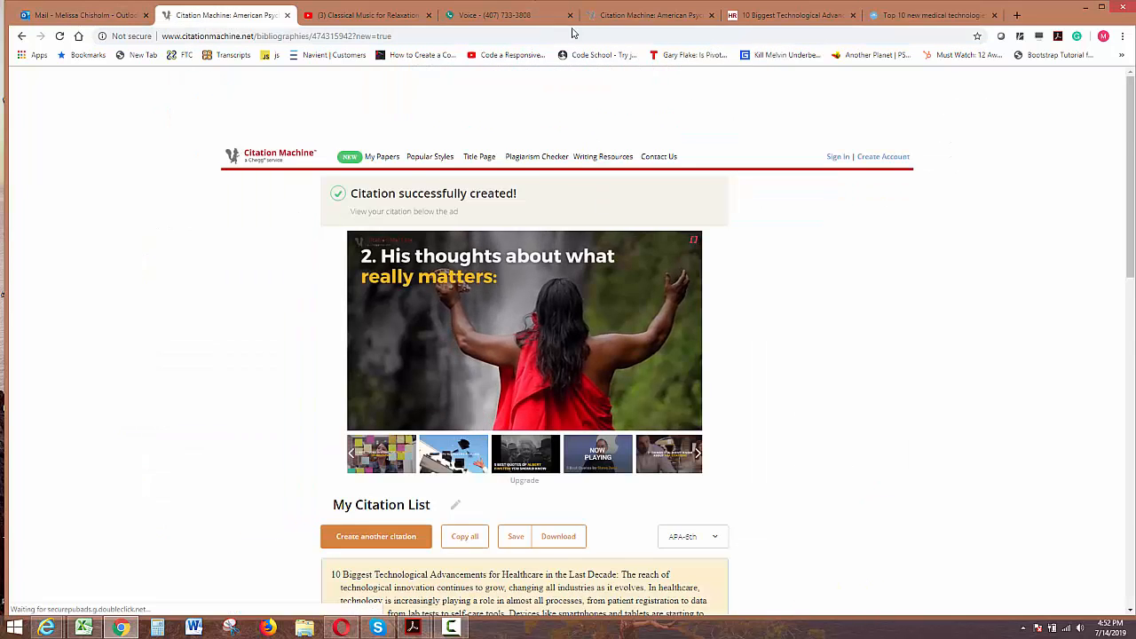
pyautogui.click(648, 15)
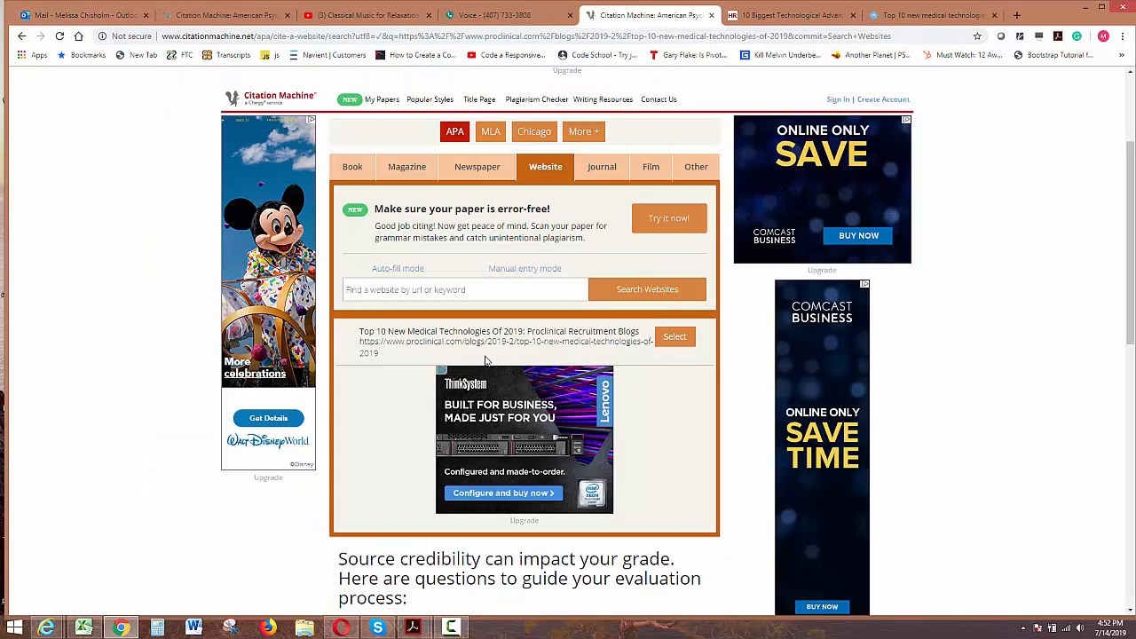
pyautogui.click(680, 338)
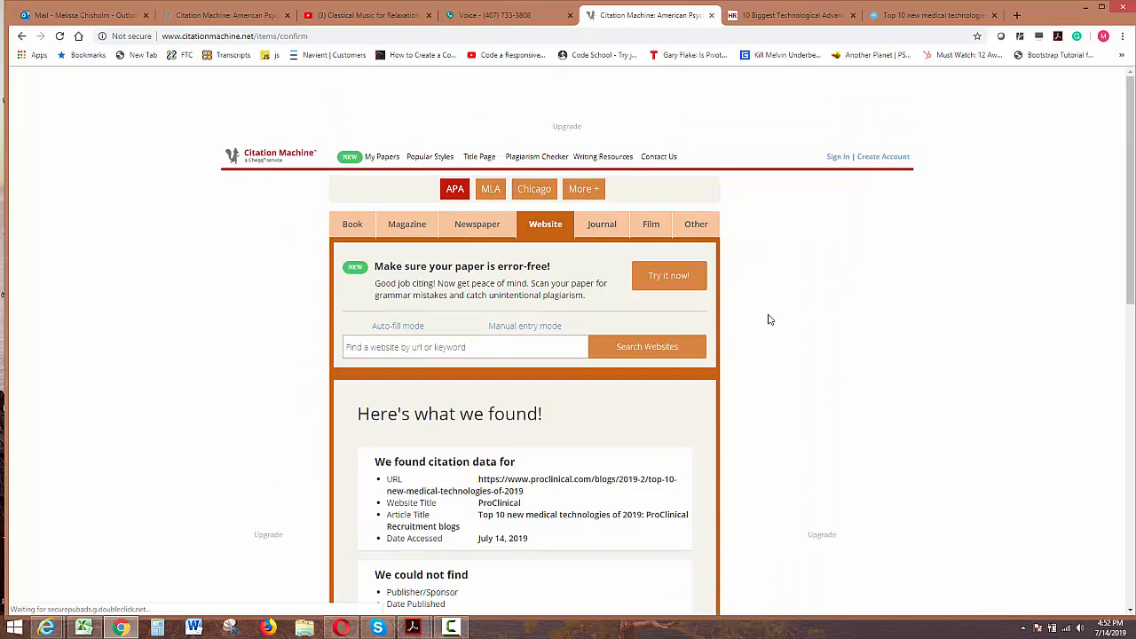
# - Accept the citation data found for the ProClinical article and proceed to the final citation details form
pyautogui.scroll(-2, 767, 318)
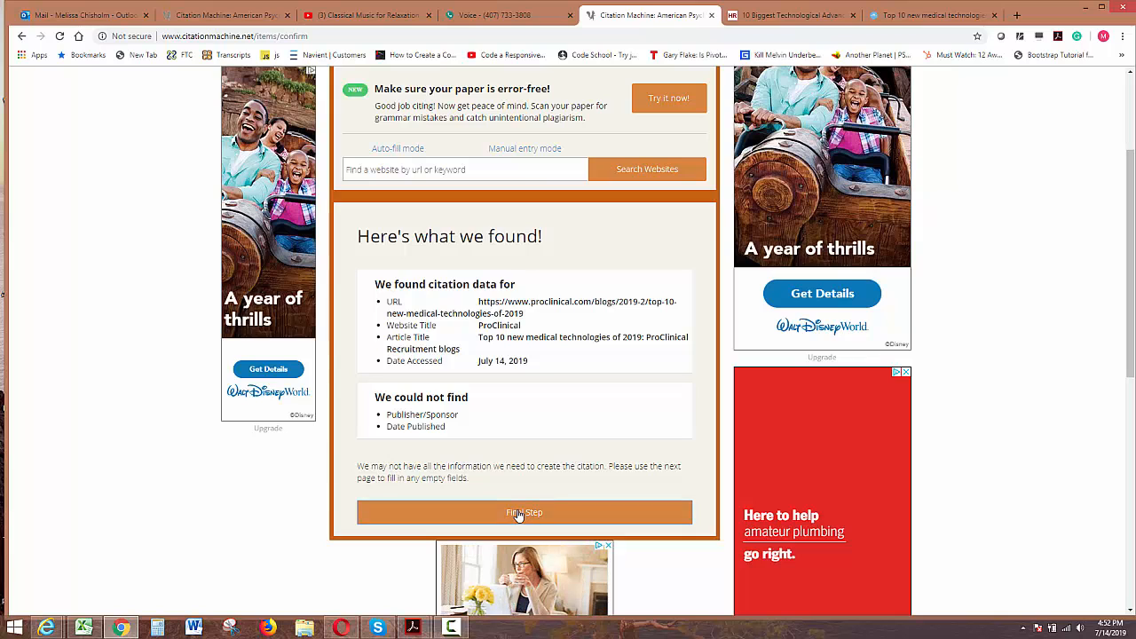
pyautogui.click(519, 513)
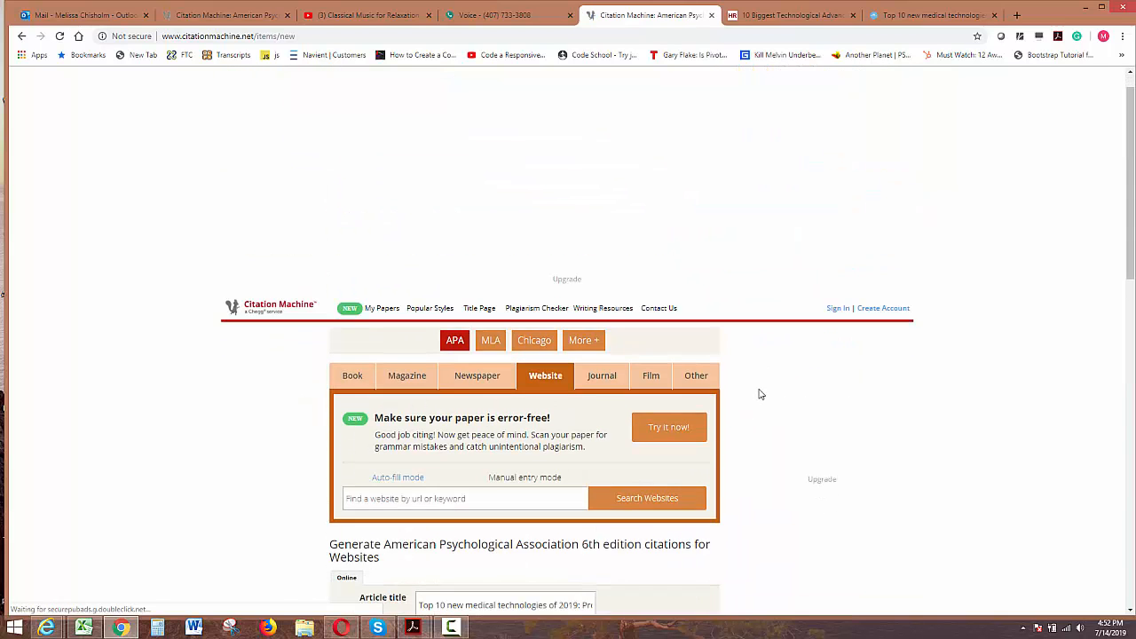
pyautogui.scroll(-5, 759, 393)
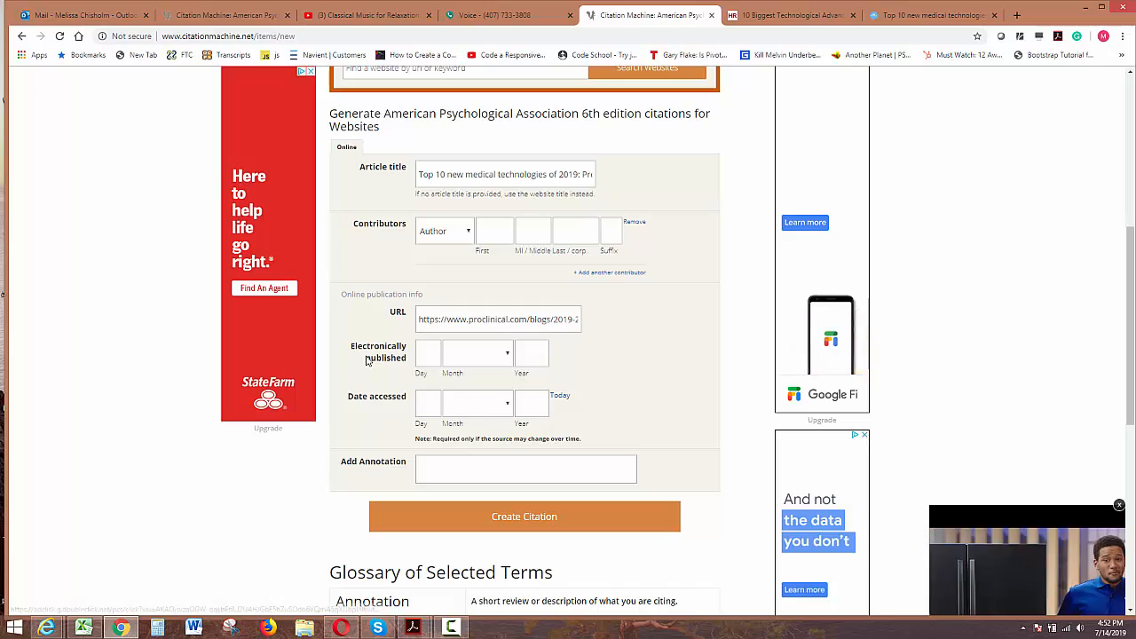
# - Check the ProClinical article for its author and publication date, and return to the citation form
pyautogui.click(932, 15)
pyautogui.scroll(-6, 759, 160)
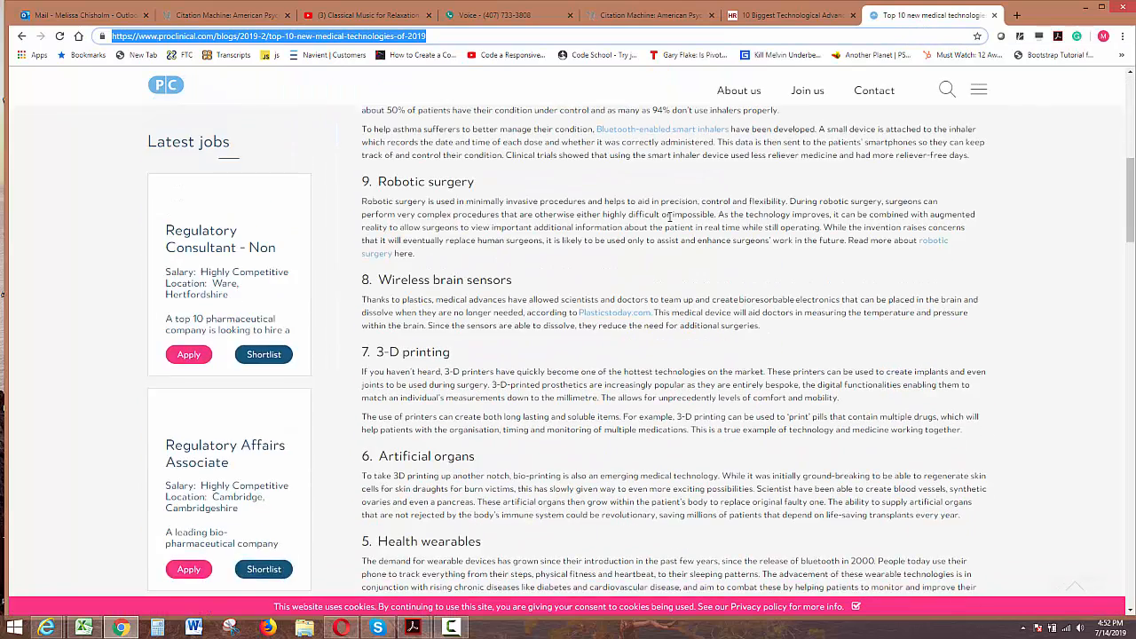
pyautogui.scroll(6, 574, 255)
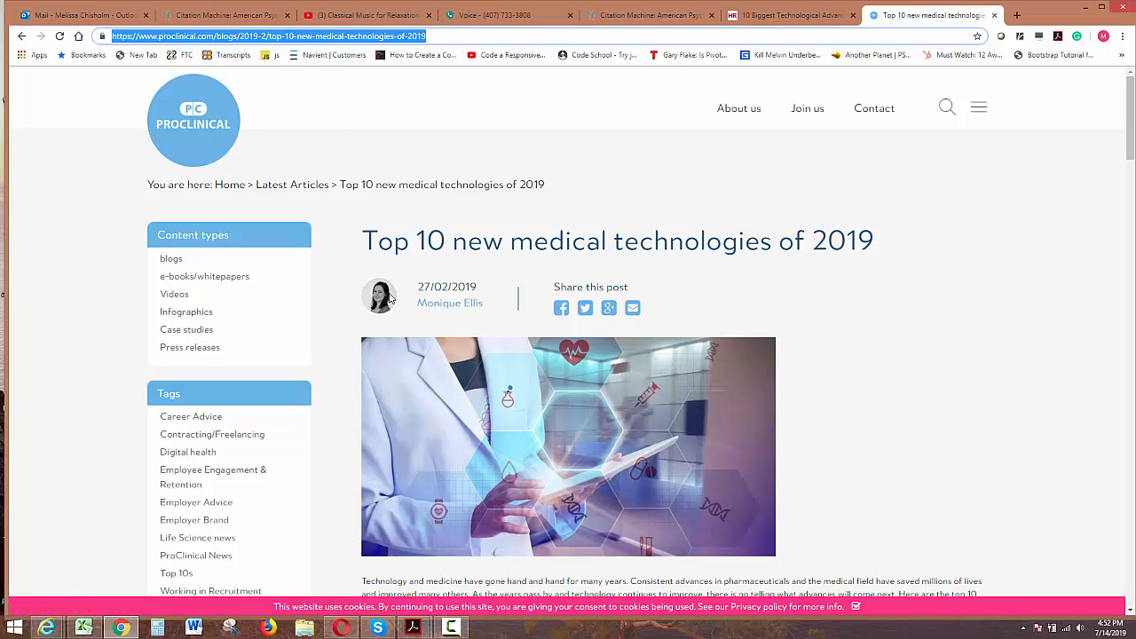
pyautogui.click(618, 20)
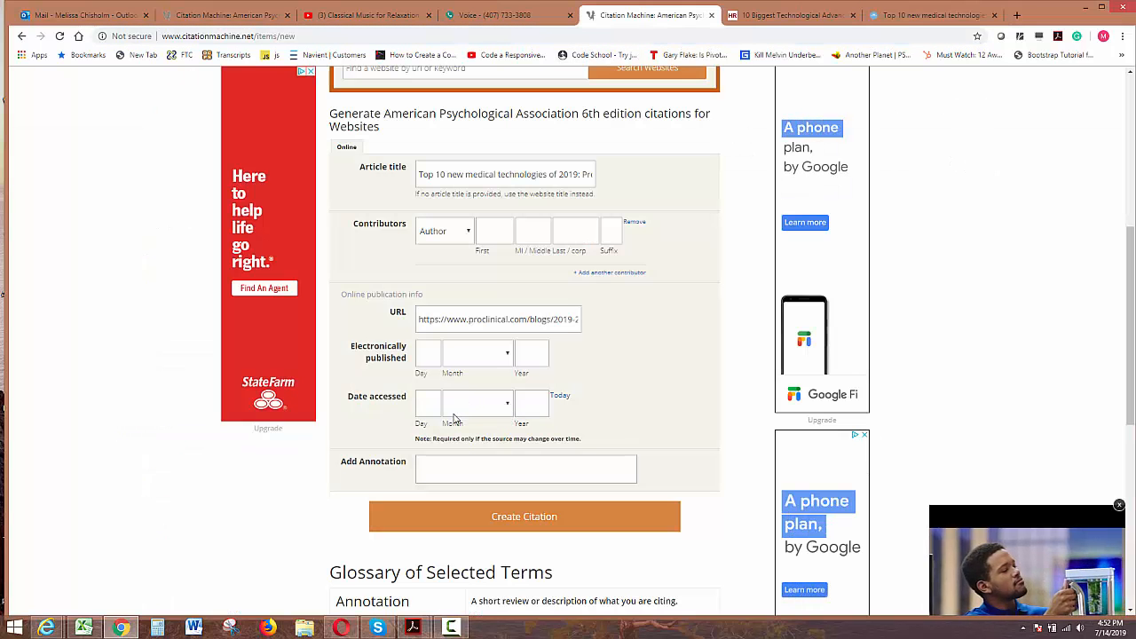
# - Set the citation's electronic publication date to 27 February 2019
pyautogui.click(432, 355)
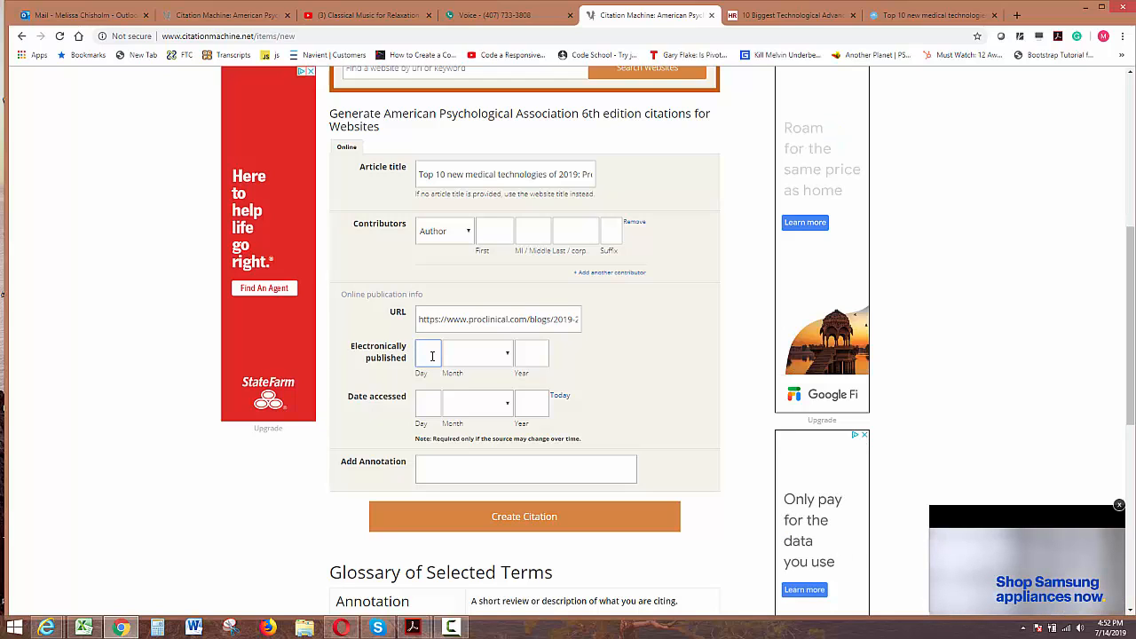
pyautogui.write('27')
pyautogui.click(462, 364)
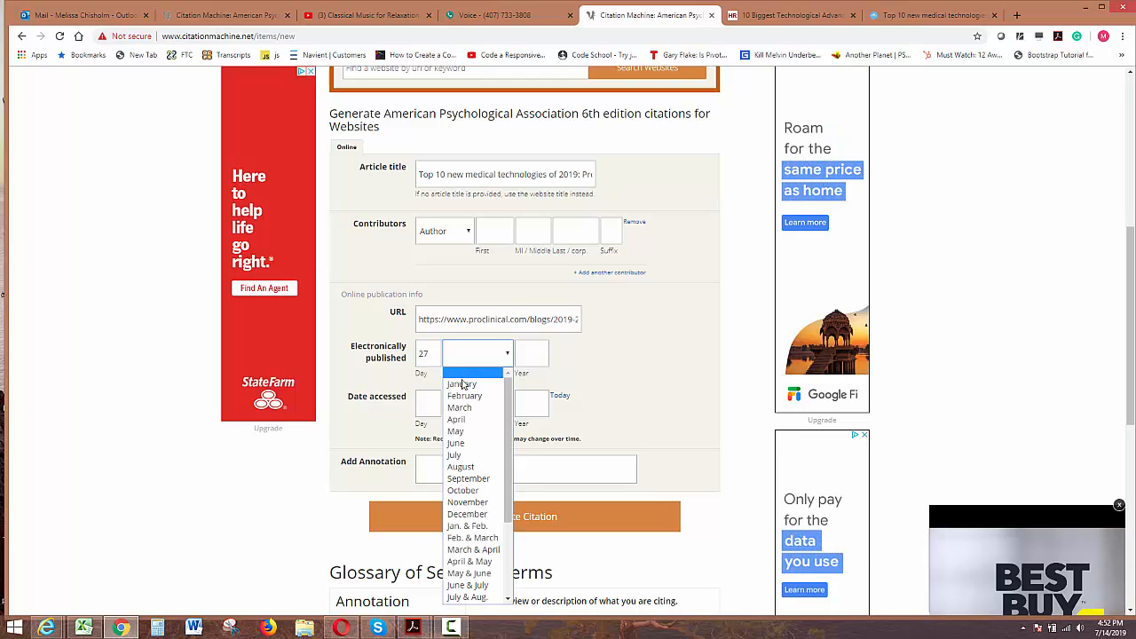
pyautogui.click(464, 395)
pyautogui.click(538, 351)
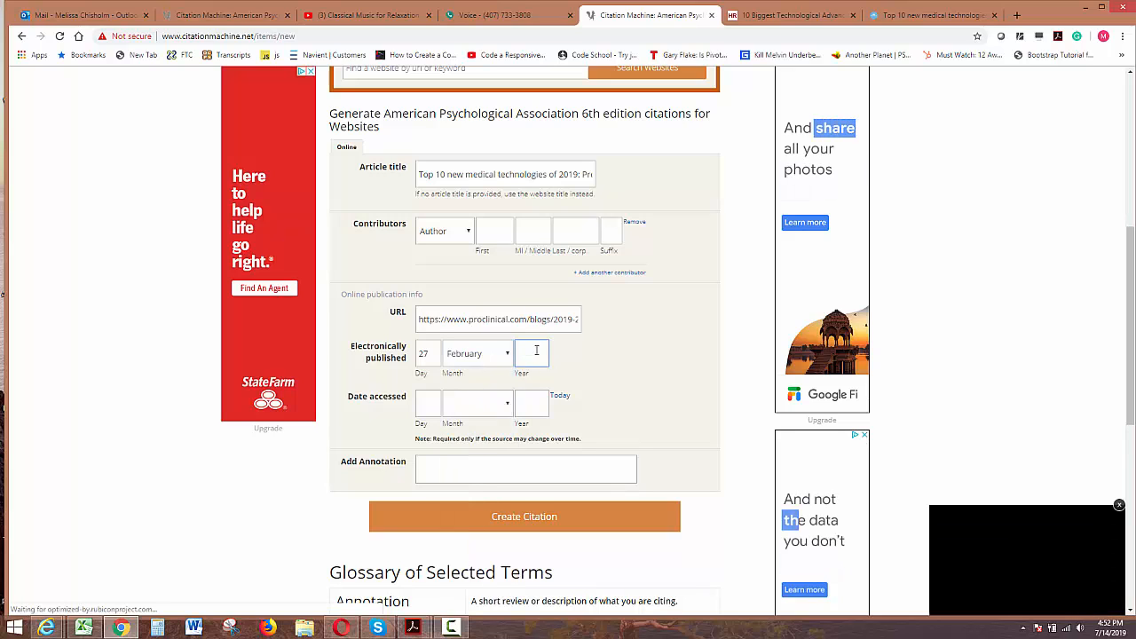
pyautogui.write('2019')
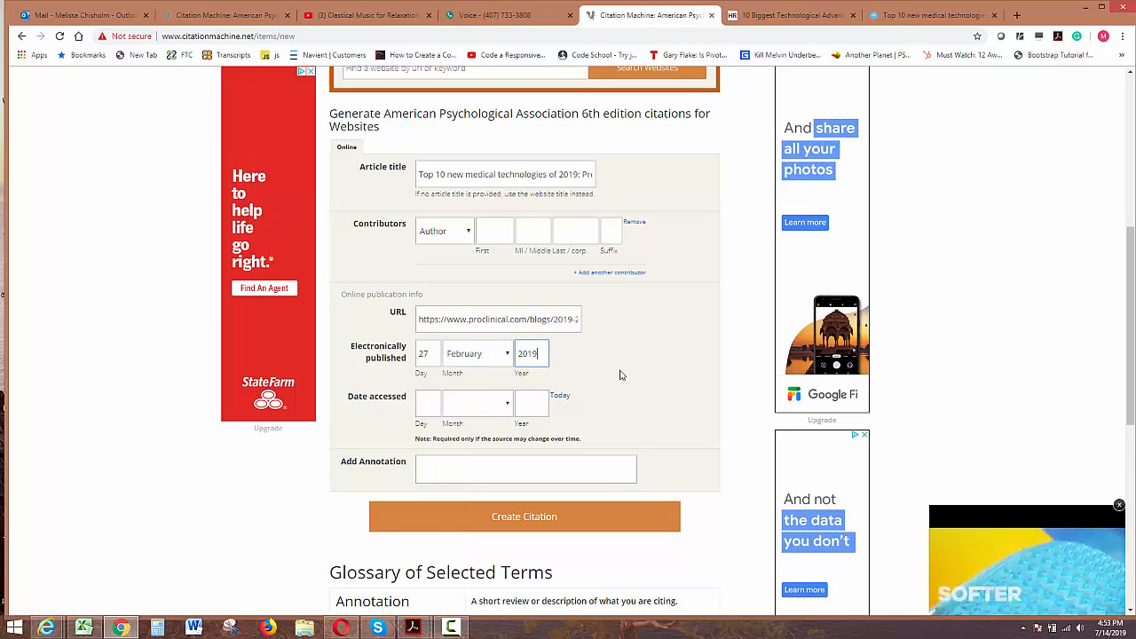
pyautogui.click(643, 380)
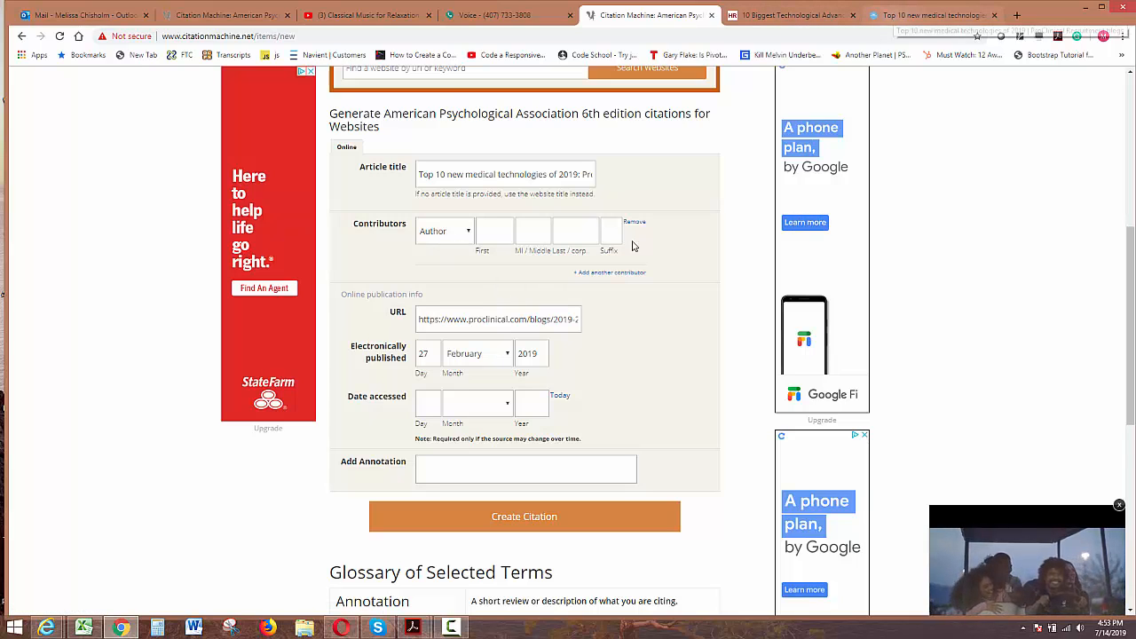
# - Create the citation, choosing the free sponsored message to continue and finishing the "Stolen Vehicle Assistance" ad
pyautogui.click(521, 518)
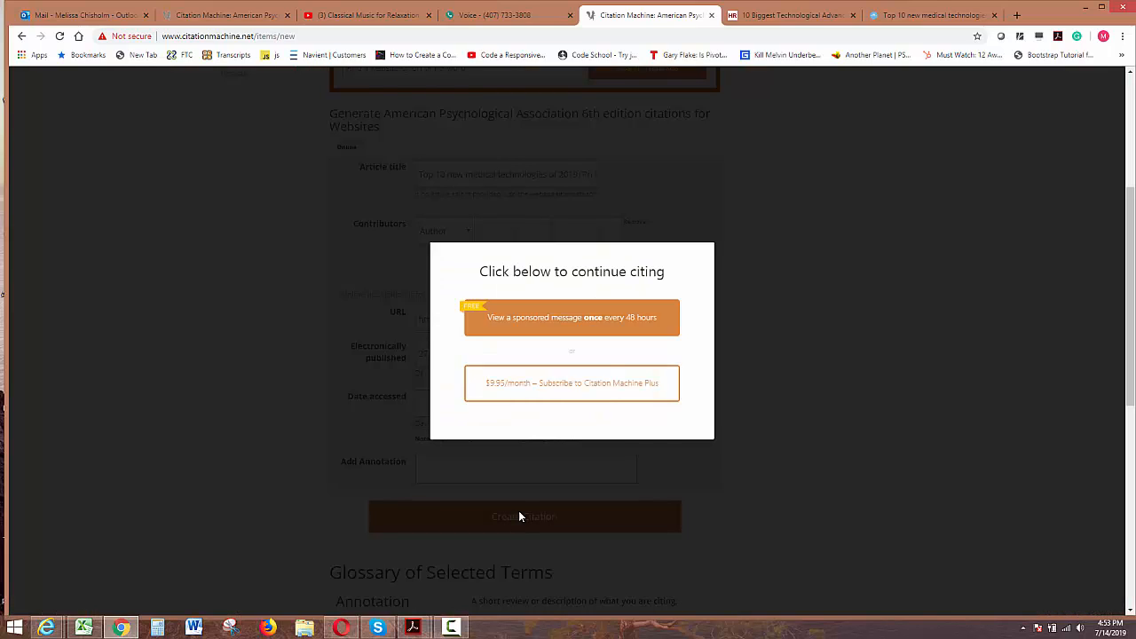
pyautogui.click(612, 328)
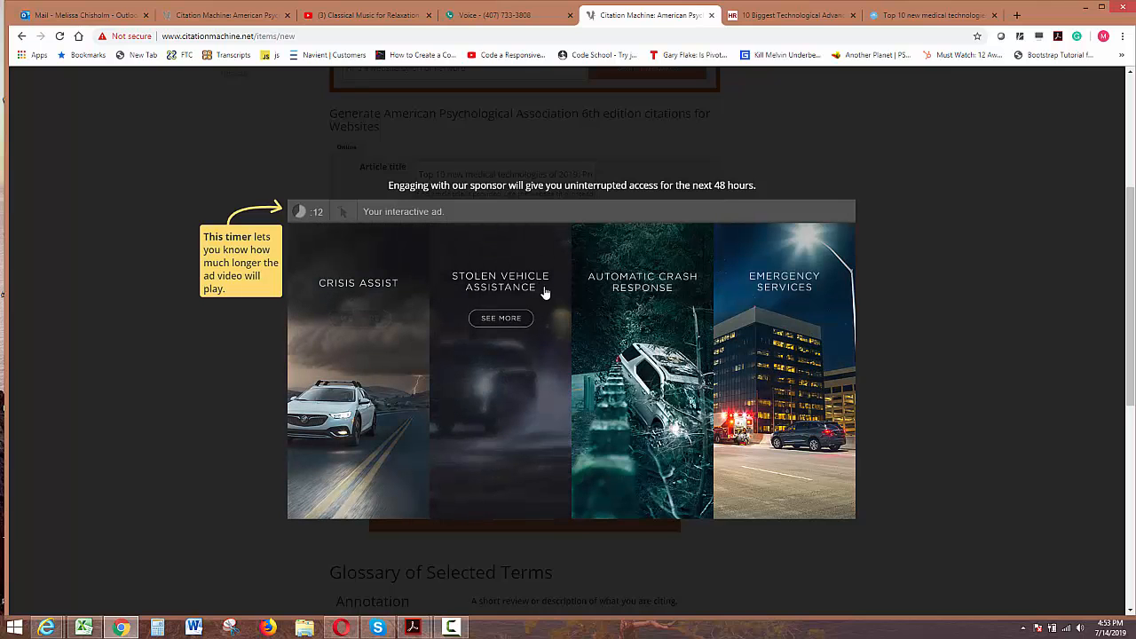
pyautogui.click(524, 244)
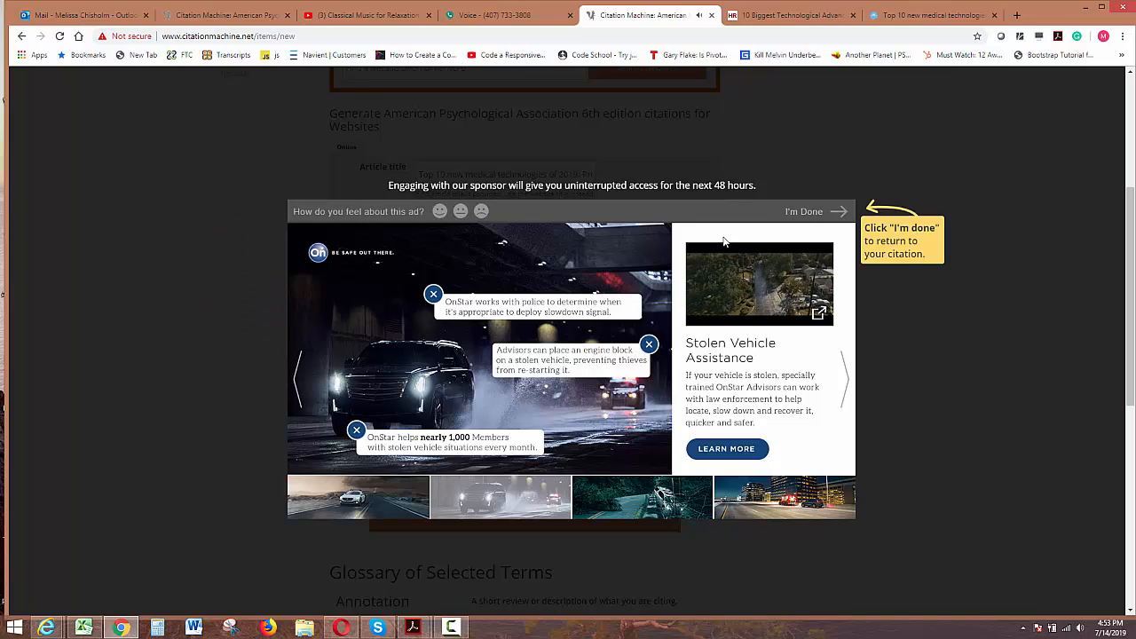
pyautogui.click(797, 215)
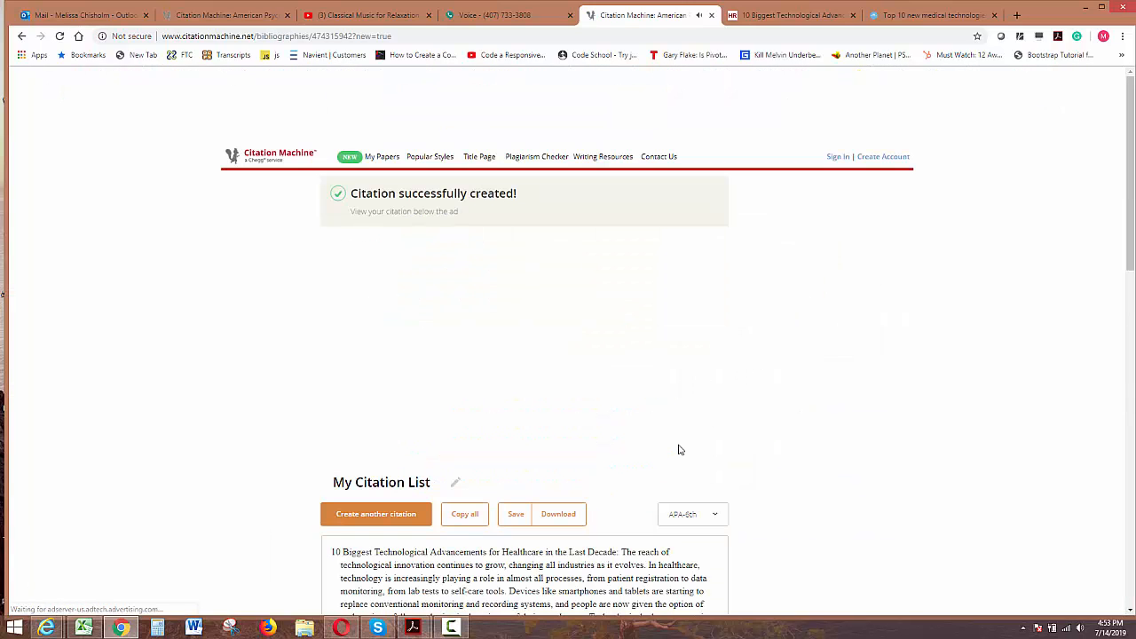
# - Copy the "Top 10 new medical technologies of 2019" citation from My Citation List
pyautogui.scroll(-3, 681, 439)
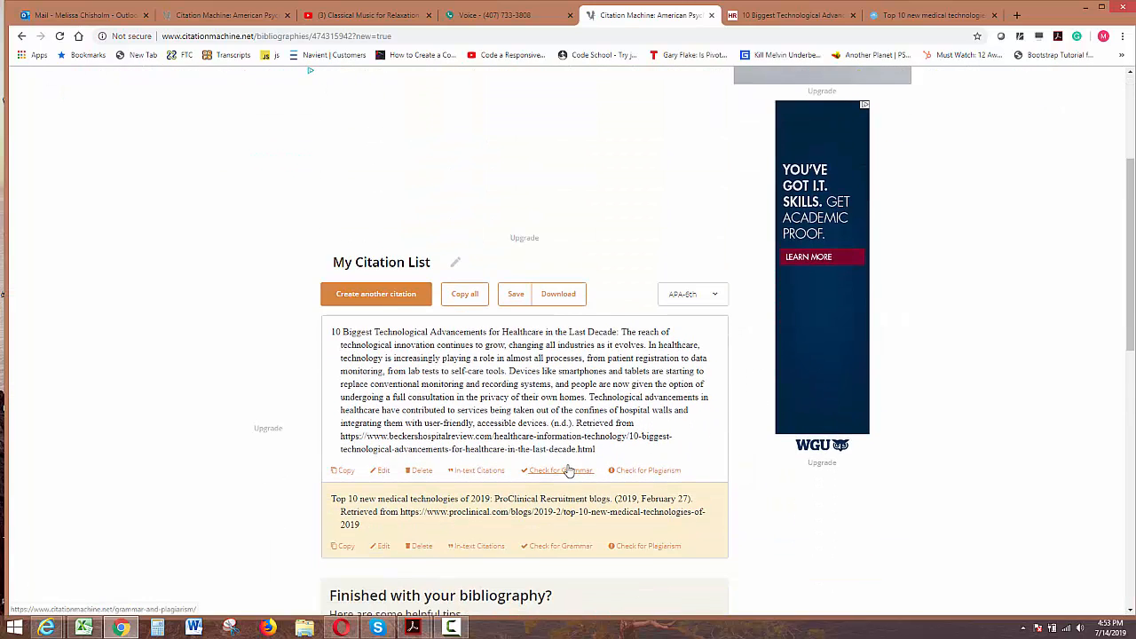
pyautogui.scroll(-1, 568, 470)
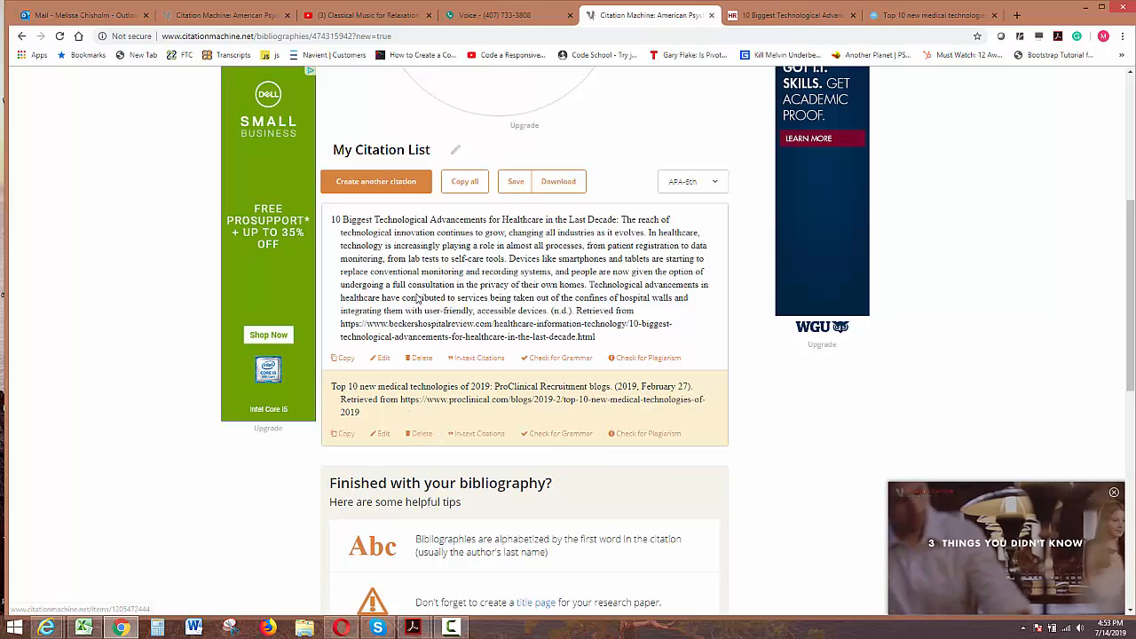
pyautogui.click(345, 434)
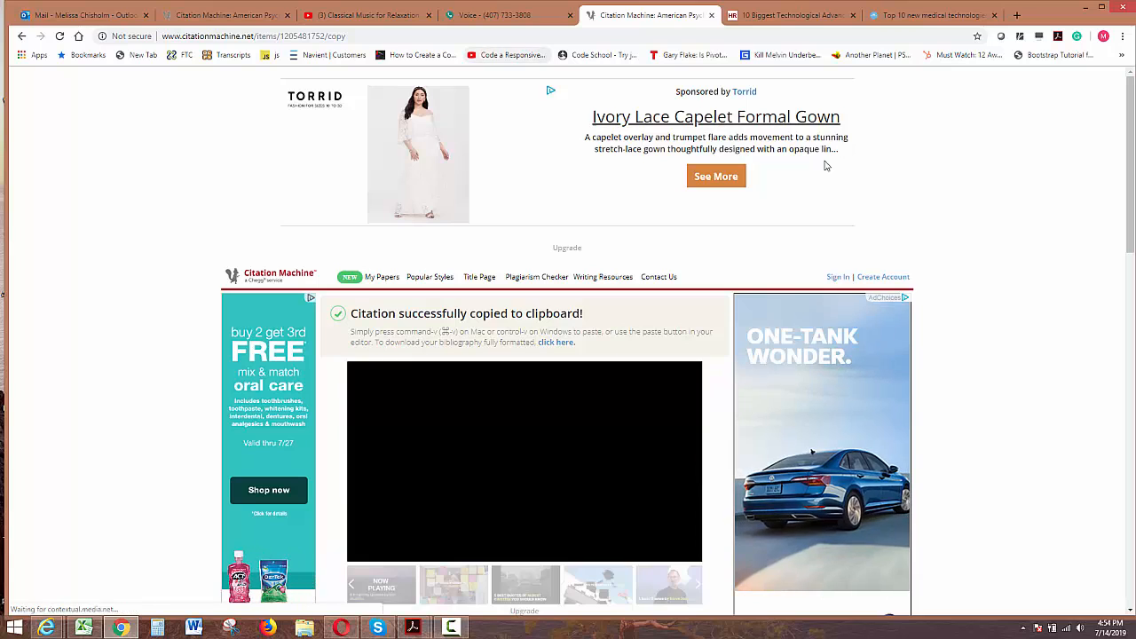
# - Switch to Microsoft Word and paste the copied citation into the blank document, keeping its source formatting
pyautogui.click(193, 628)
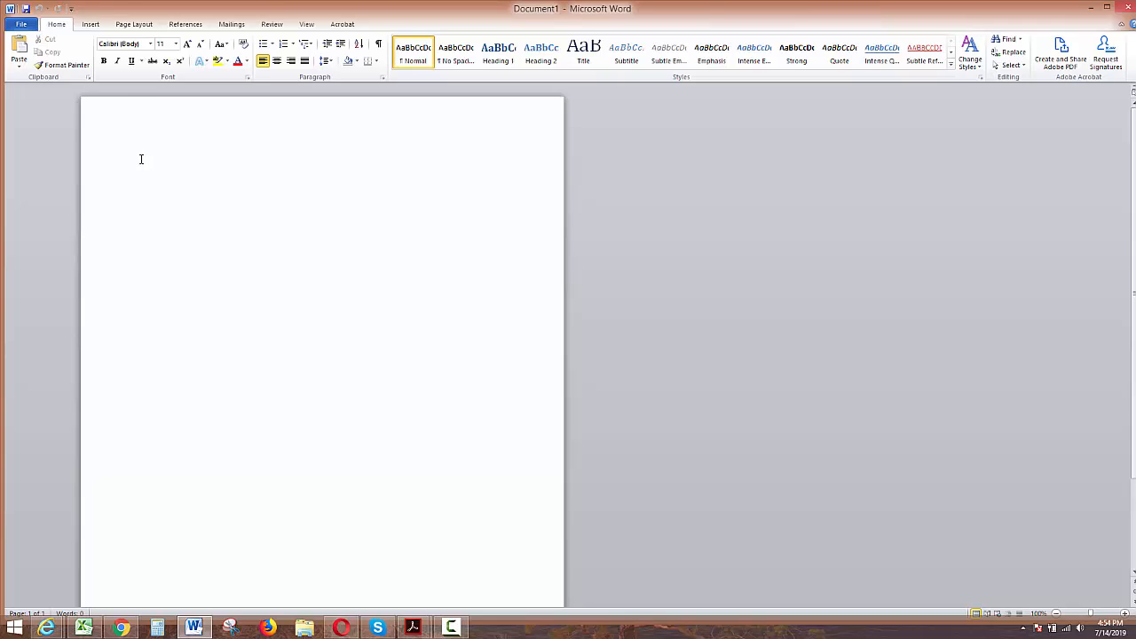
pyautogui.rightClick(139, 158)
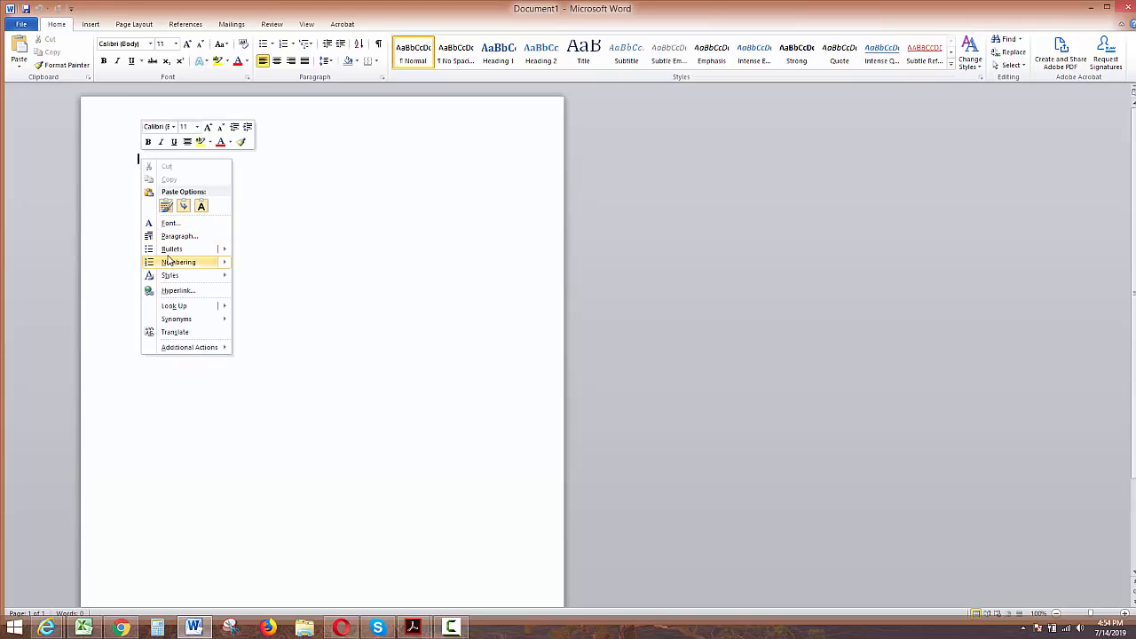
pyautogui.click(166, 206)
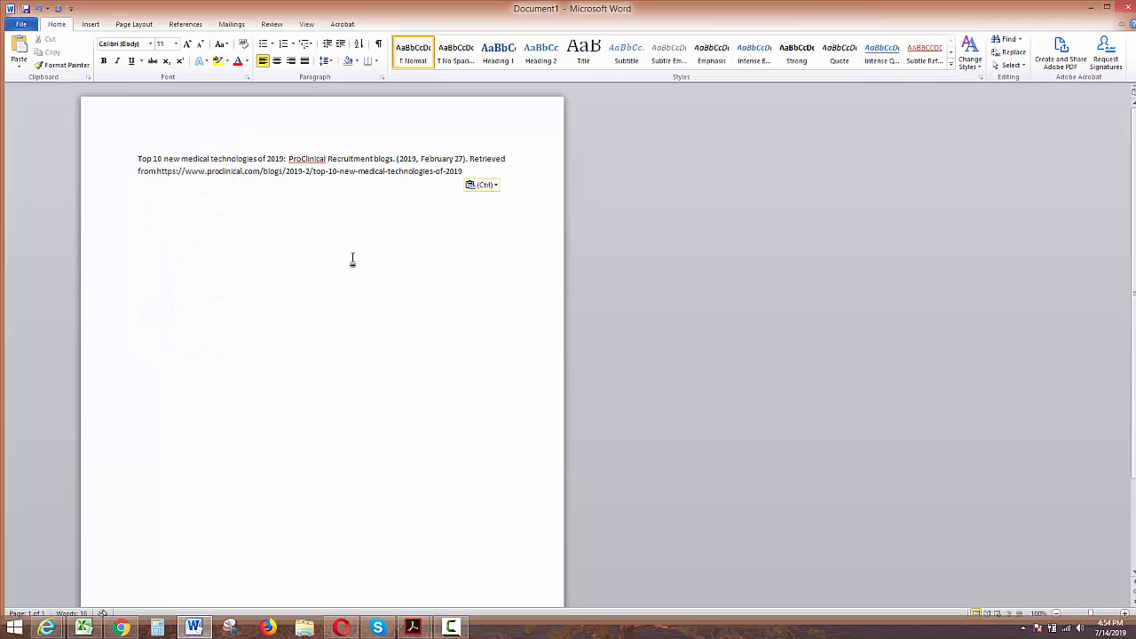